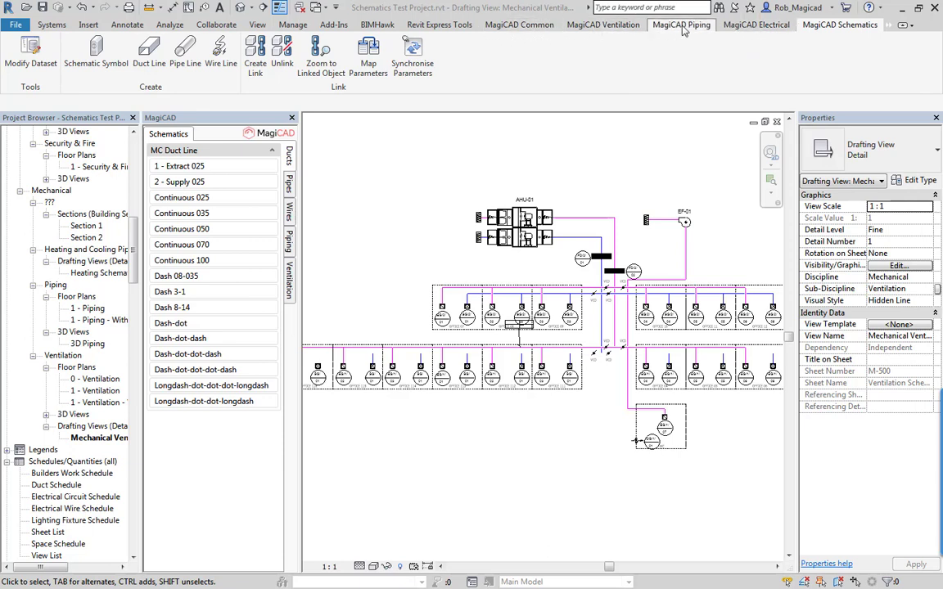
Step: Start drawing a 2 - Supply 025 MC Duct Line (system Supply, gap 1.0) in the schematic
click(843, 26)
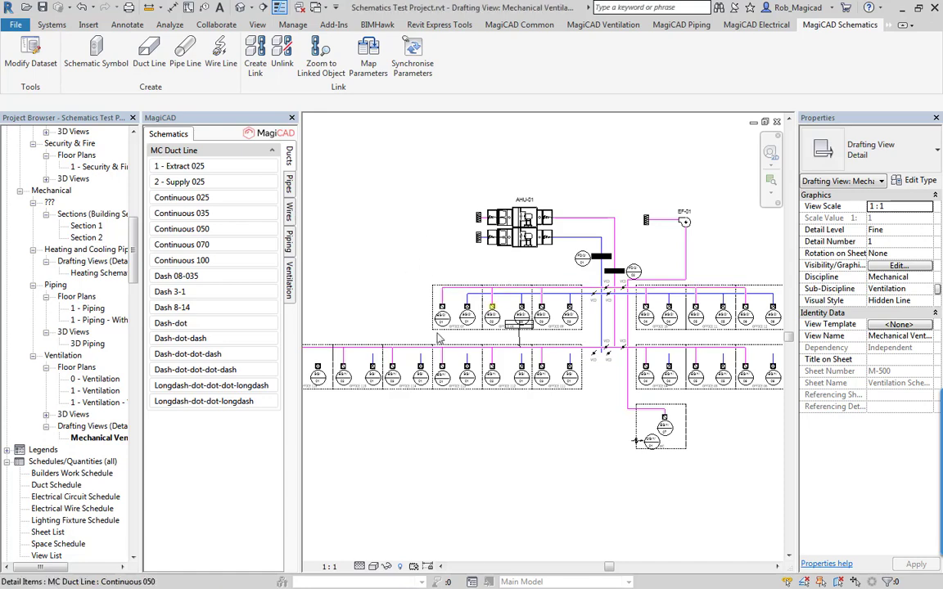
scroll(434, 377, up, 3)
scroll(438, 398, up, 1)
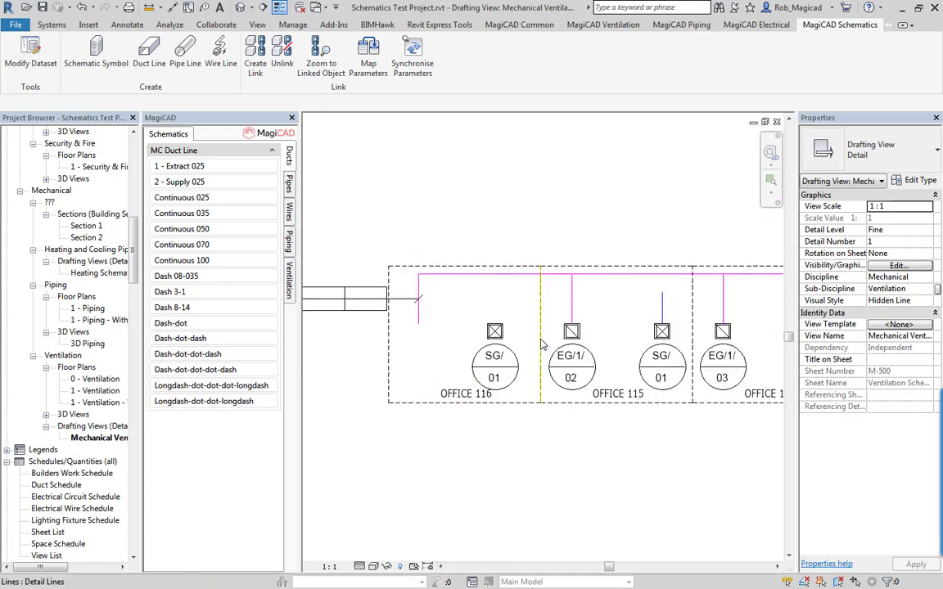
scroll(399, 305, down, 5)
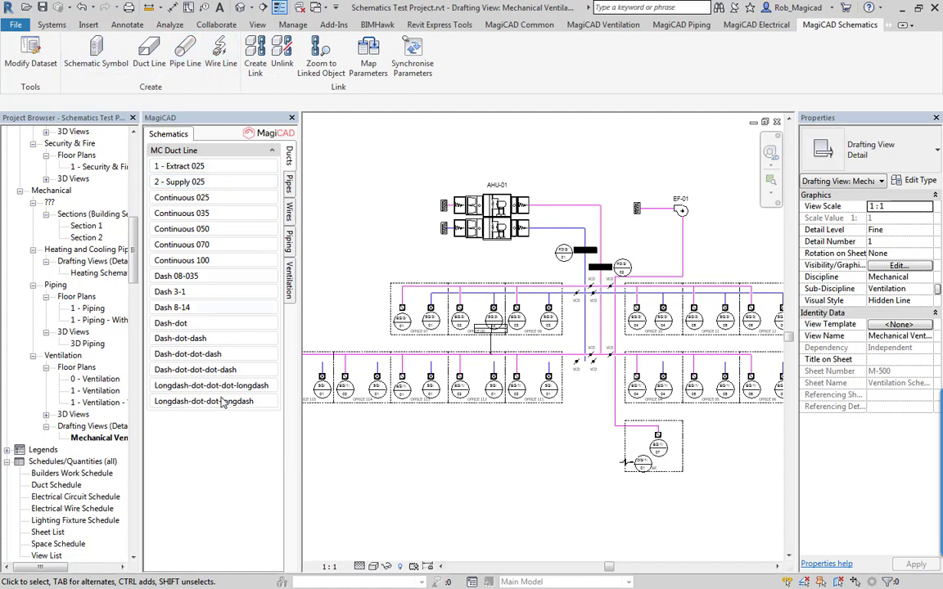
click(289, 278)
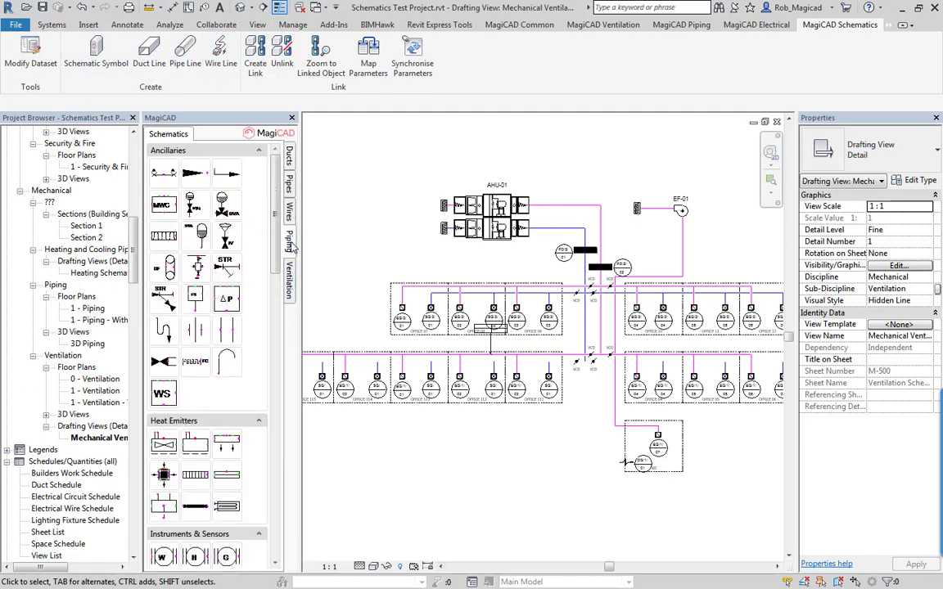
scroll(257, 246, up, 3)
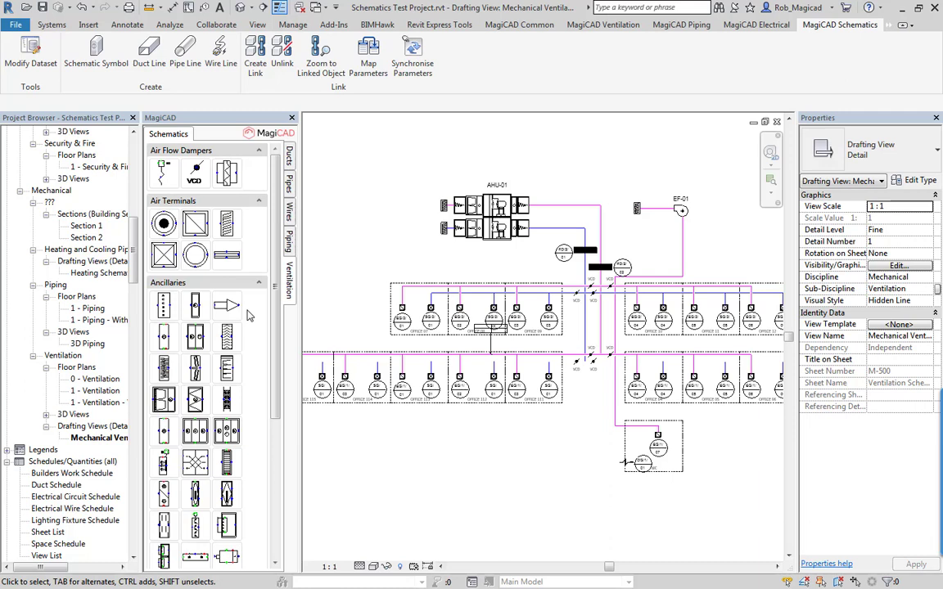
click(148, 63)
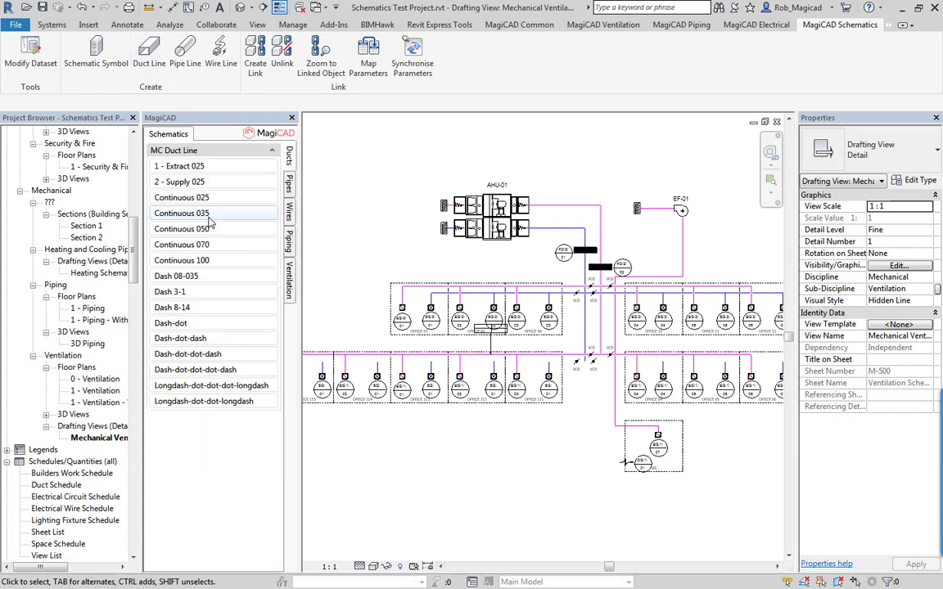
click(196, 182)
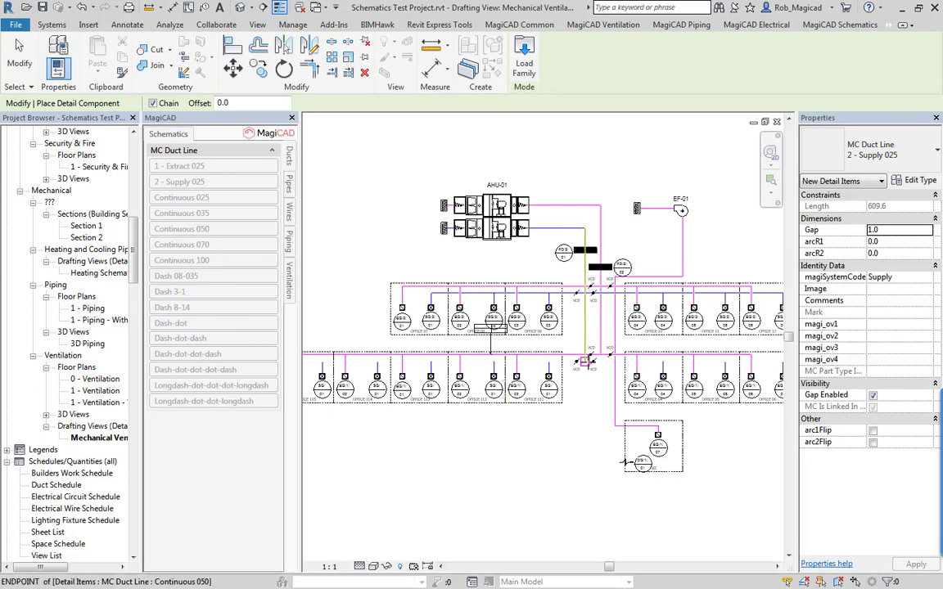
Step: Draw the supply duct line from the branch along the lower office row
click(585, 360)
middle_drag(336, 370, 492, 353)
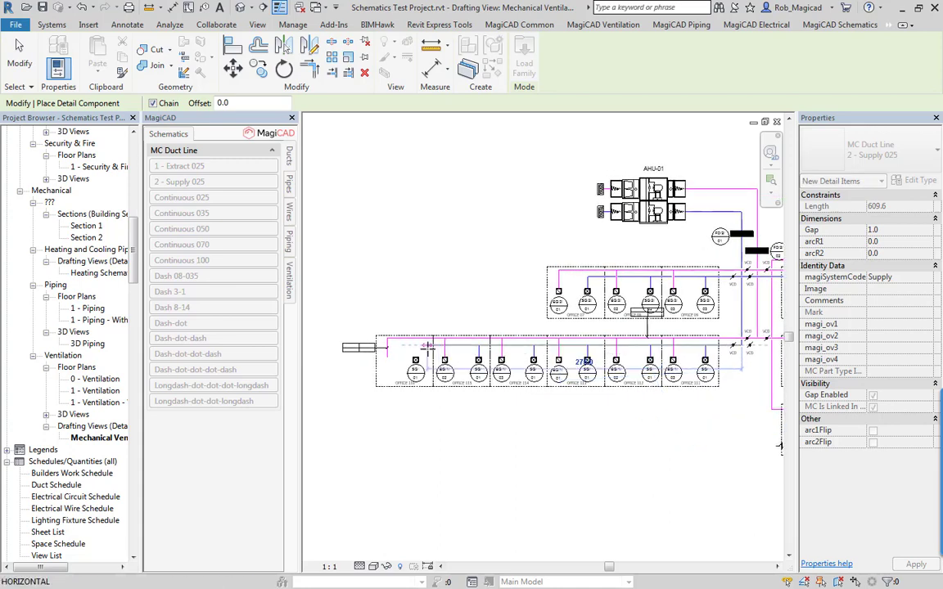
scroll(421, 348, up, 2)
scroll(420, 346, up, 2)
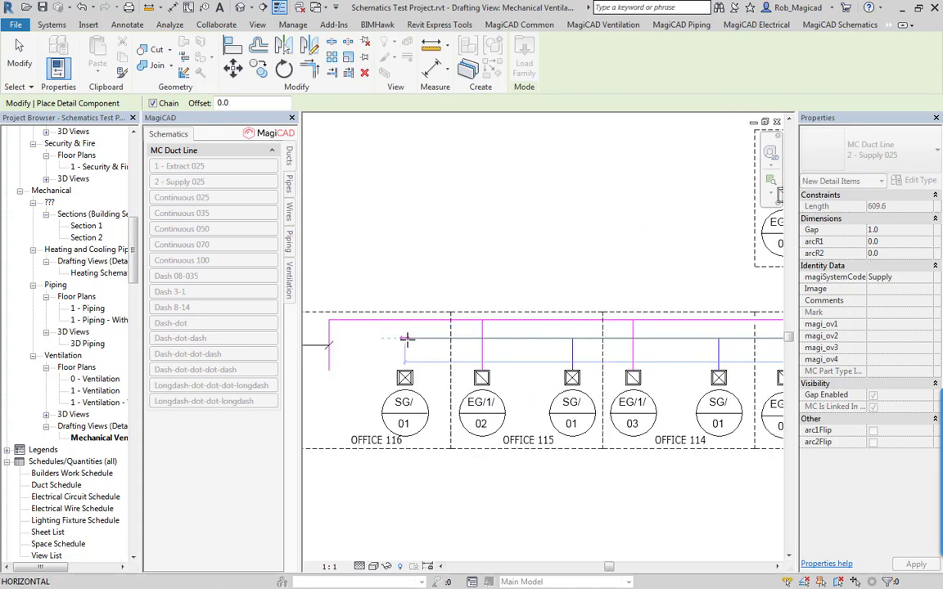
click(406, 338)
key(Escape)
key(Escape)
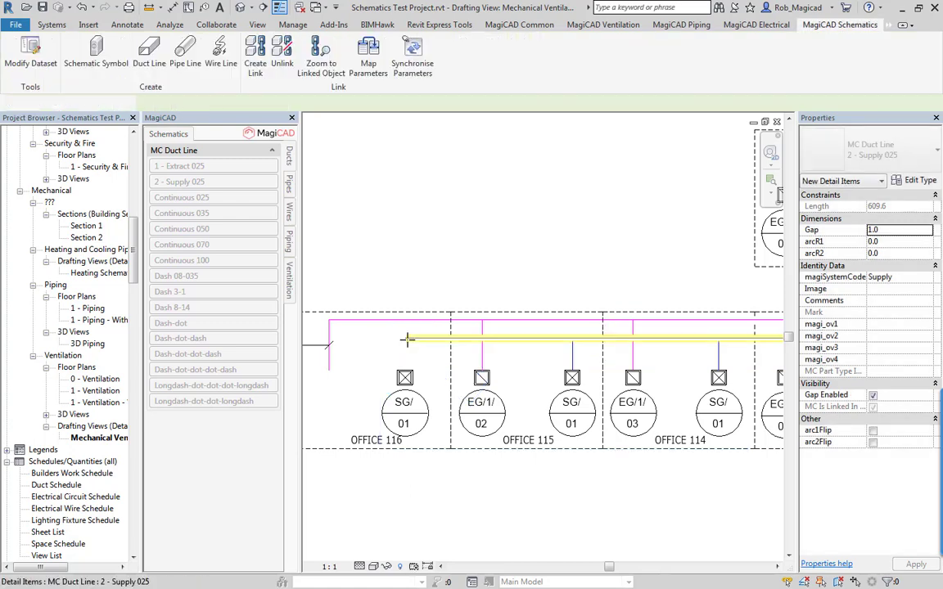
Step: Use Create Similar to add a short vertical 2 - Supply 025 drop to SG/01 in OFFICE 116
click(415, 338)
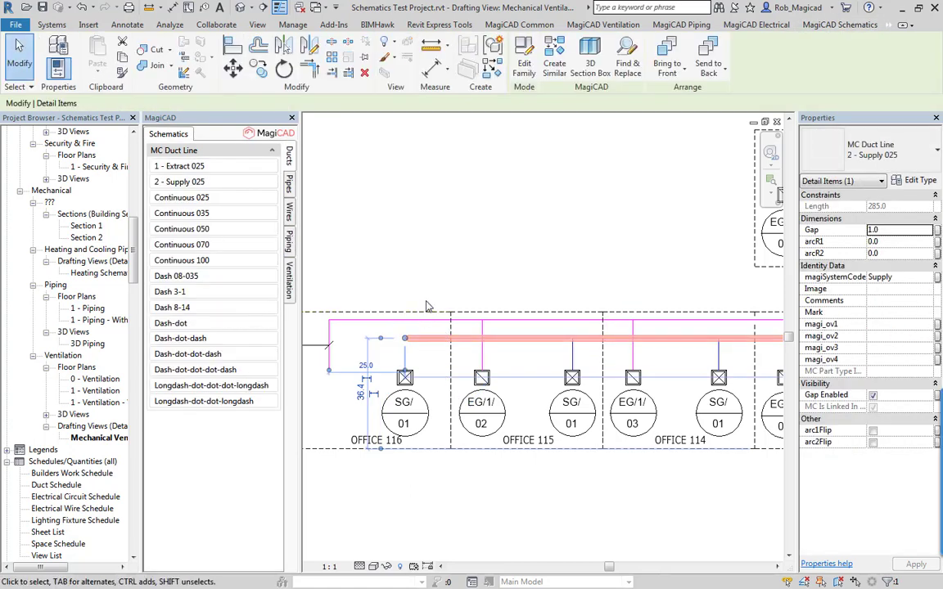
click(426, 308)
middle_drag(425, 311, 440, 282)
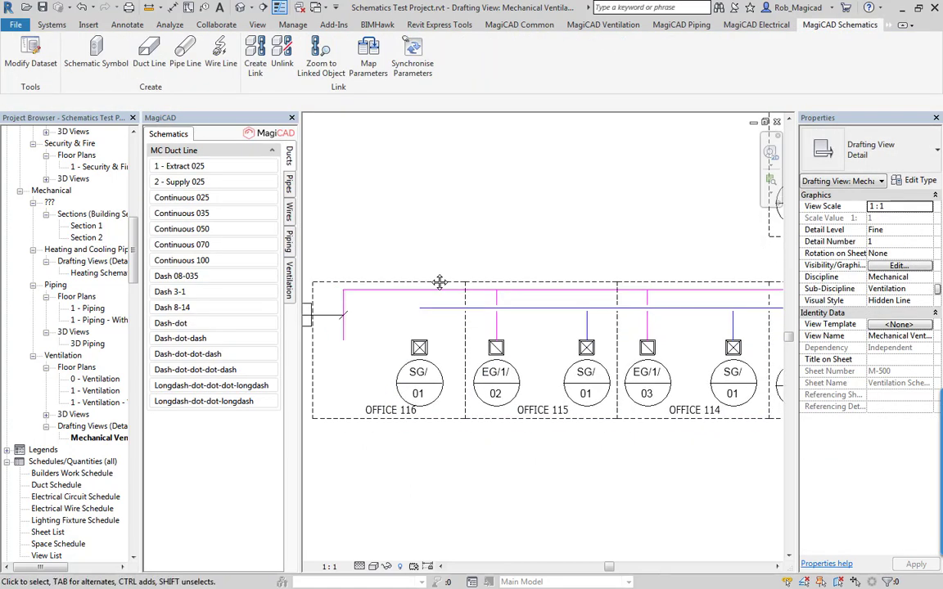
click(409, 338)
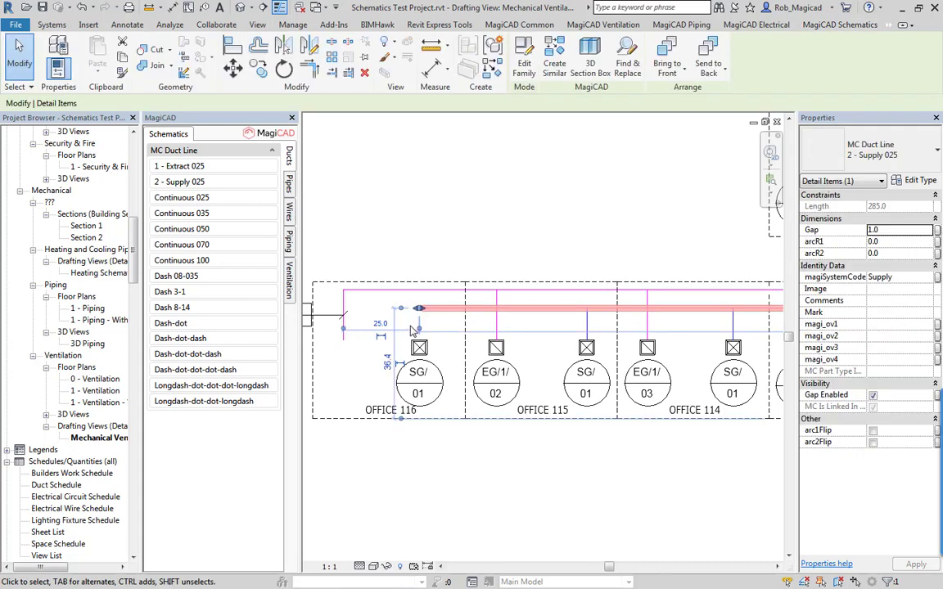
click(554, 72)
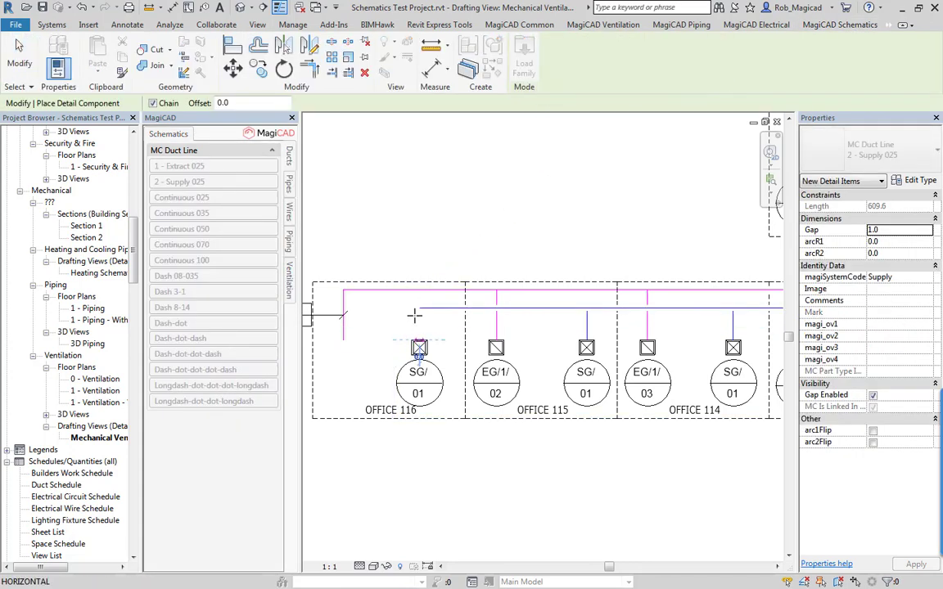
click(419, 291)
click(418, 327)
key(Escape)
key(Escape)
click(418, 323)
scroll(450, 322, down, 2)
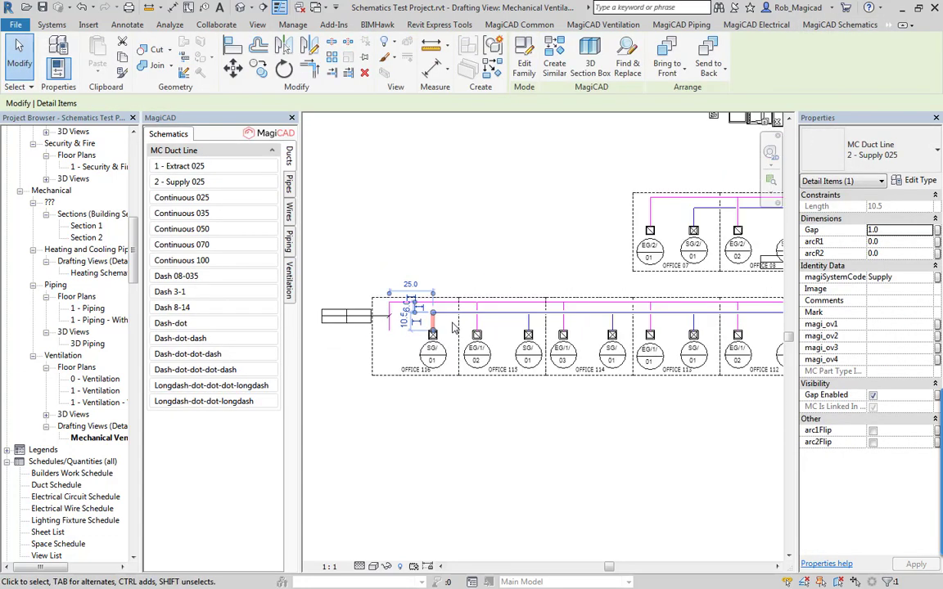
key(Escape)
scroll(524, 338, down, 1)
scroll(524, 338, down, 3)
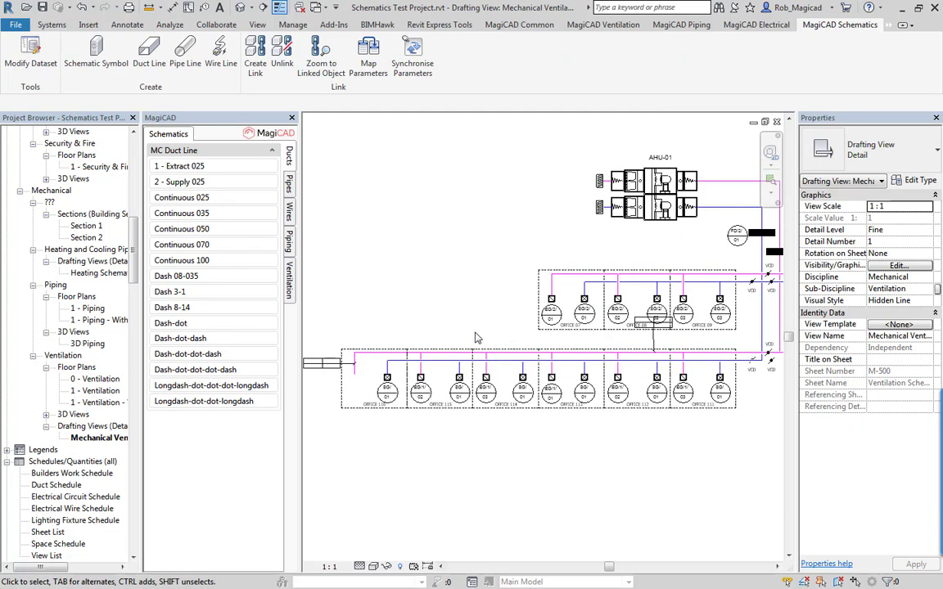
Step: Place a Ceiling mounted extract grille from Ventilation Air Terminals under the extract drop in OFFICE 116
middle_drag(426, 289, 437, 288)
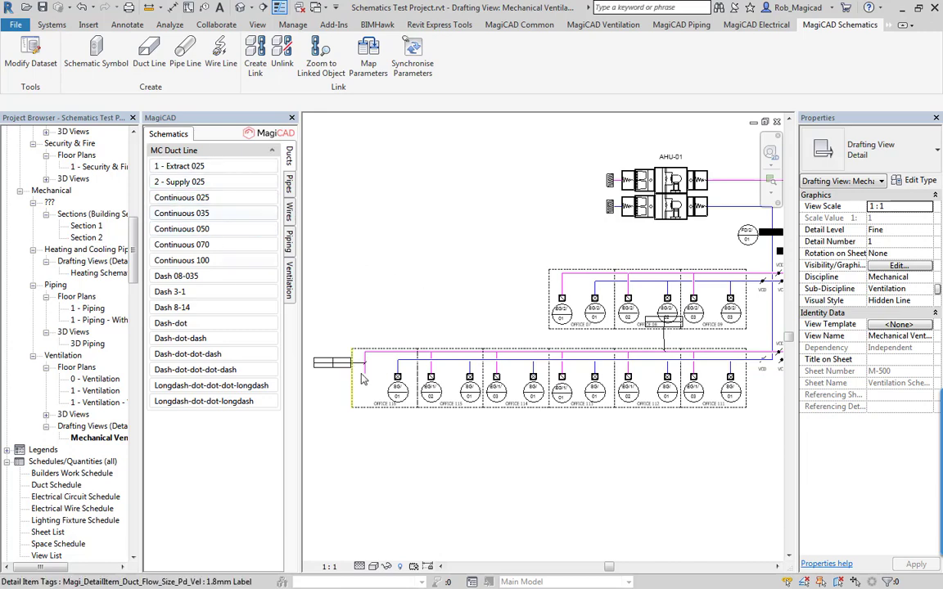
middle_drag(375, 384, 400, 384)
scroll(395, 378, up, 5)
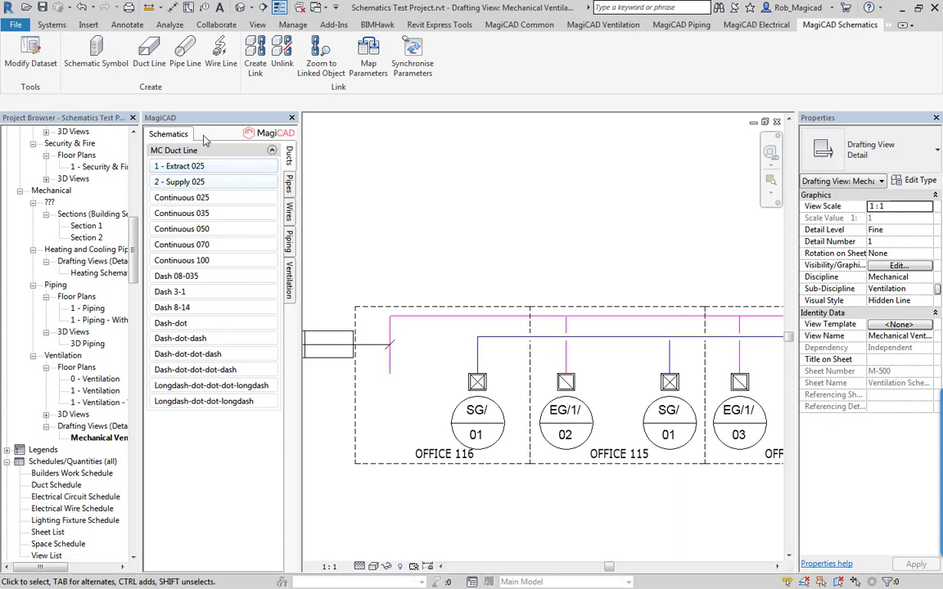
click(107, 62)
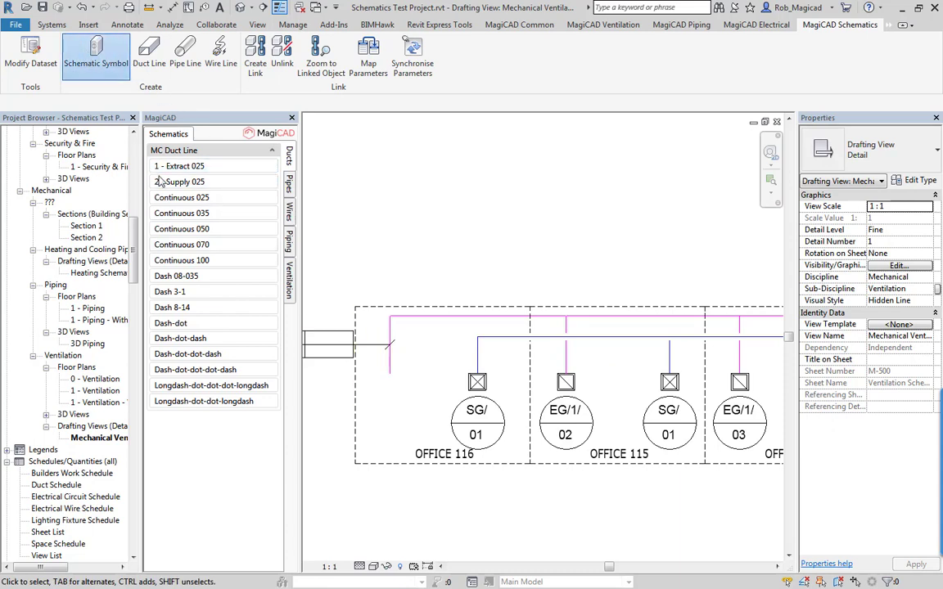
click(289, 282)
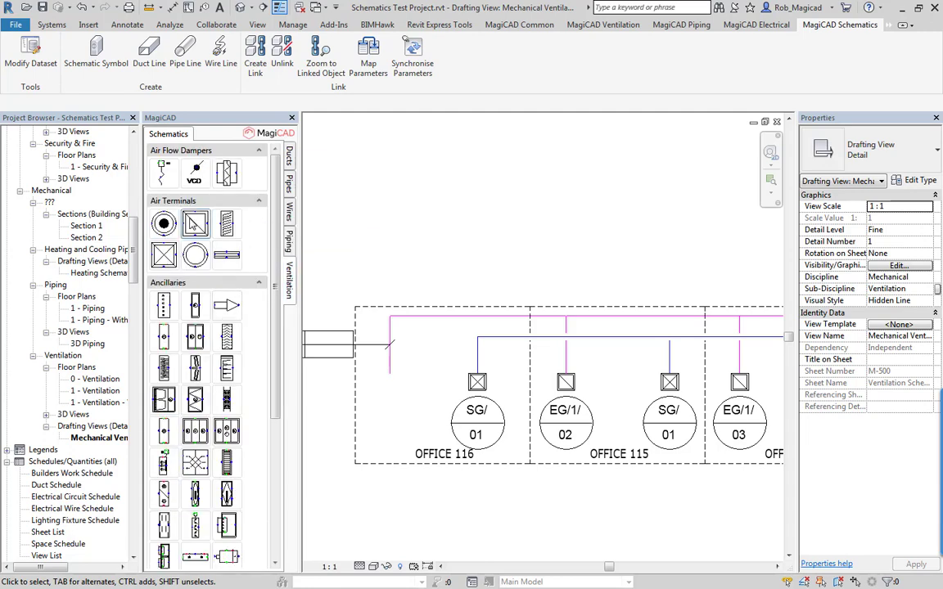
click(195, 224)
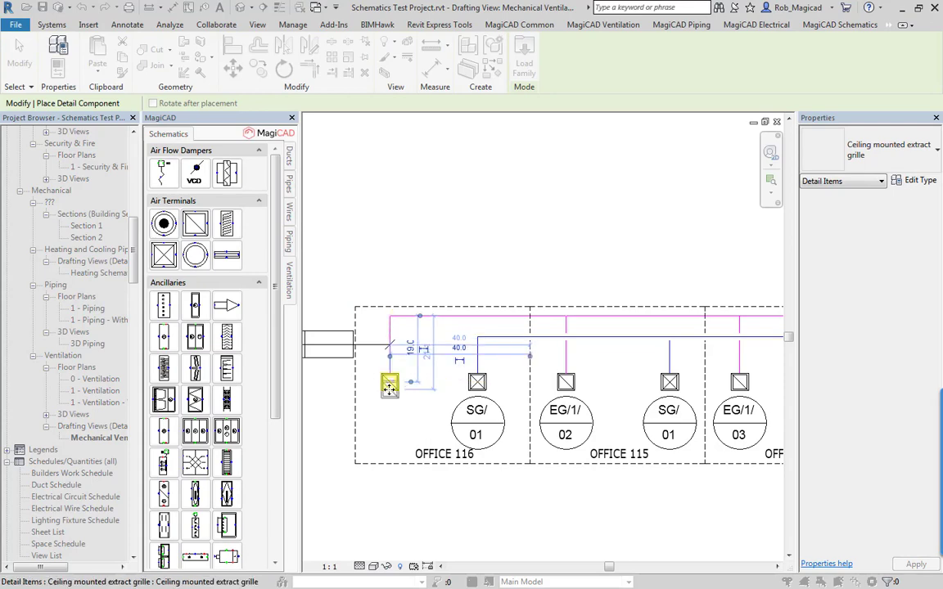
click(389, 383)
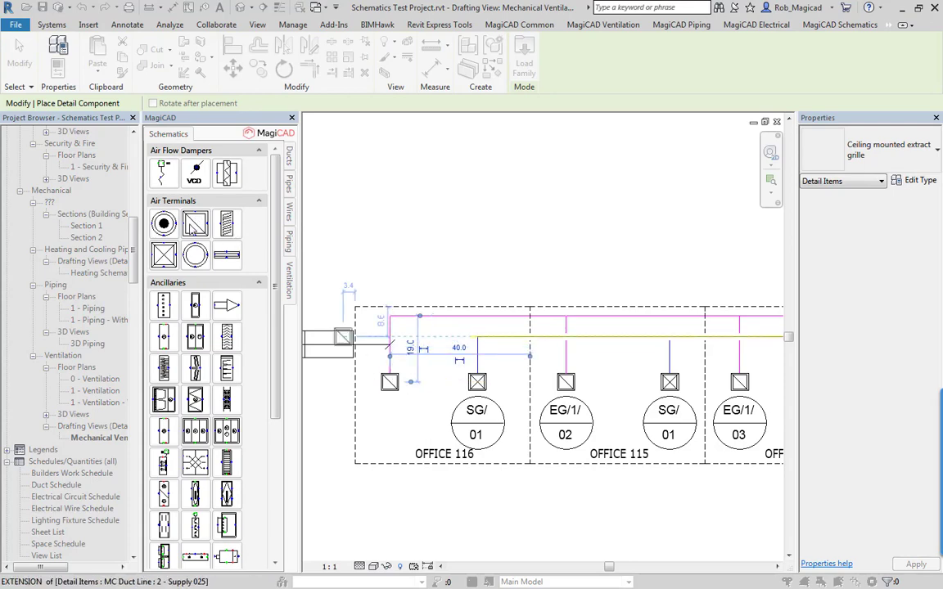
key(Escape)
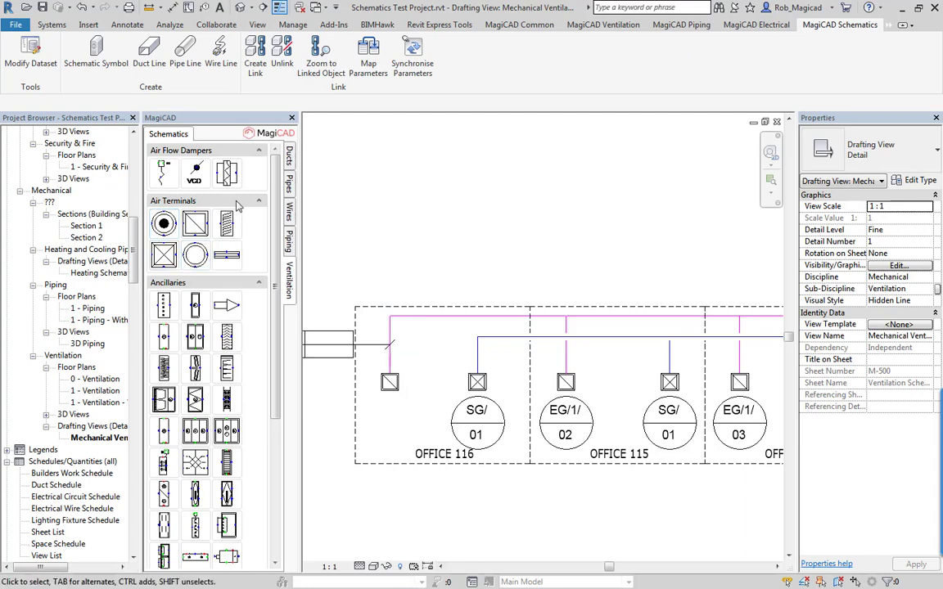
scroll(391, 379, up, 4)
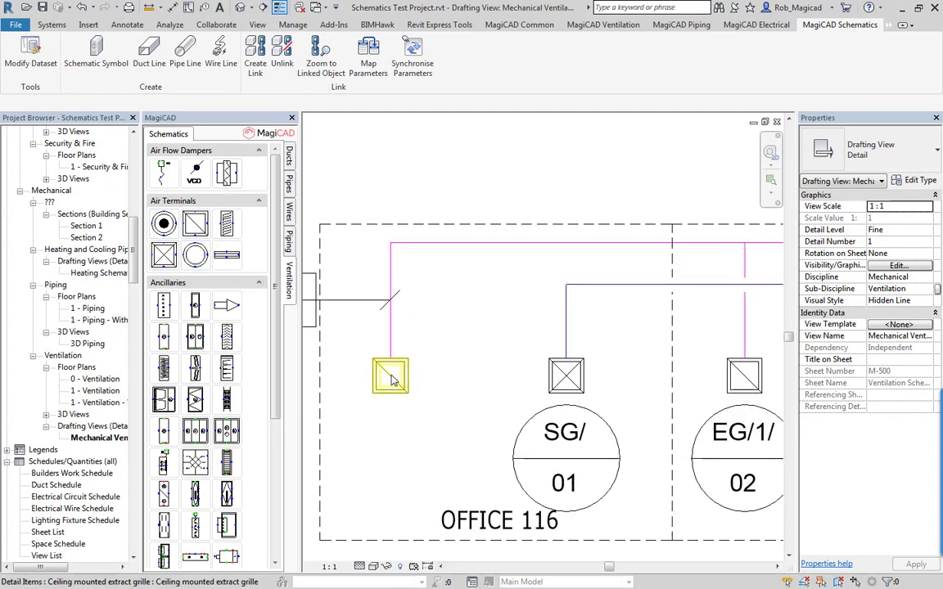
scroll(391, 378, up, 3)
scroll(396, 358, down, 4)
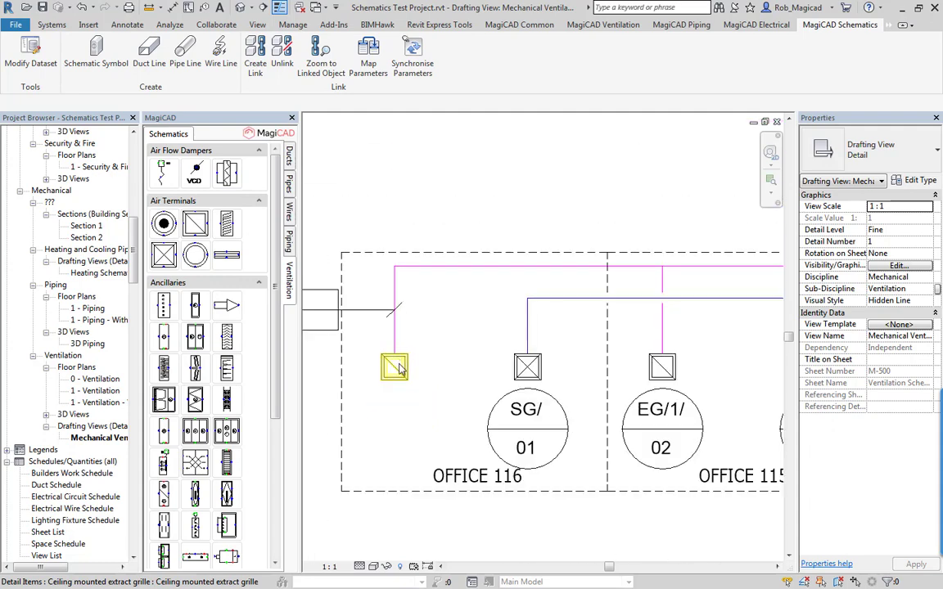
scroll(405, 372, down, 2)
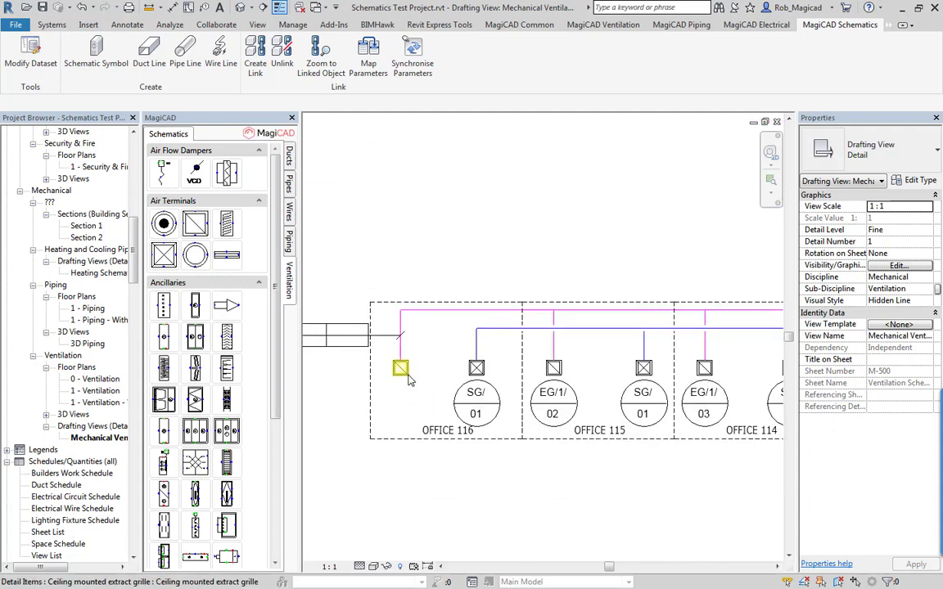
scroll(412, 382, down, 2)
scroll(480, 391, down, 1)
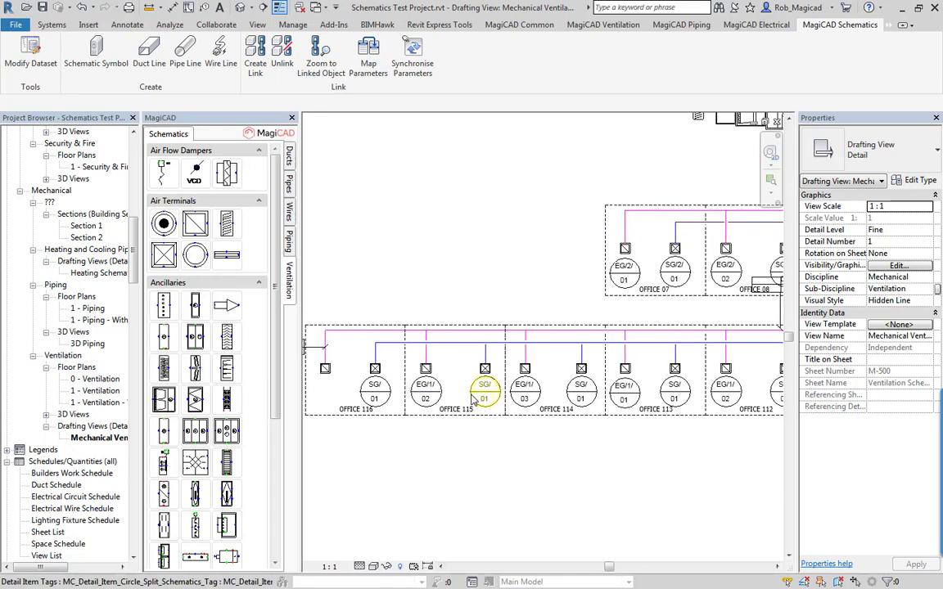
scroll(478, 398, down, 4)
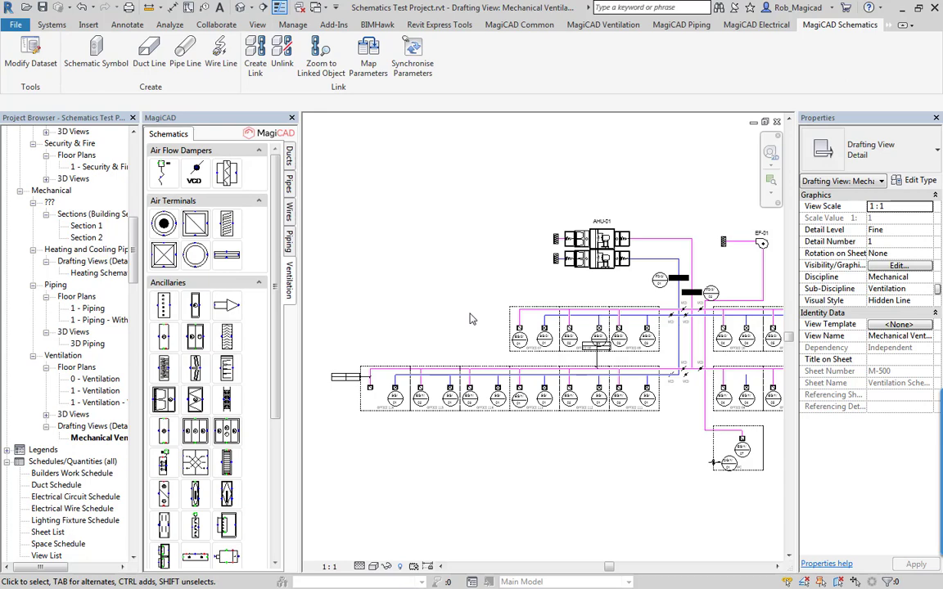
middle_drag(536, 365, 481, 358)
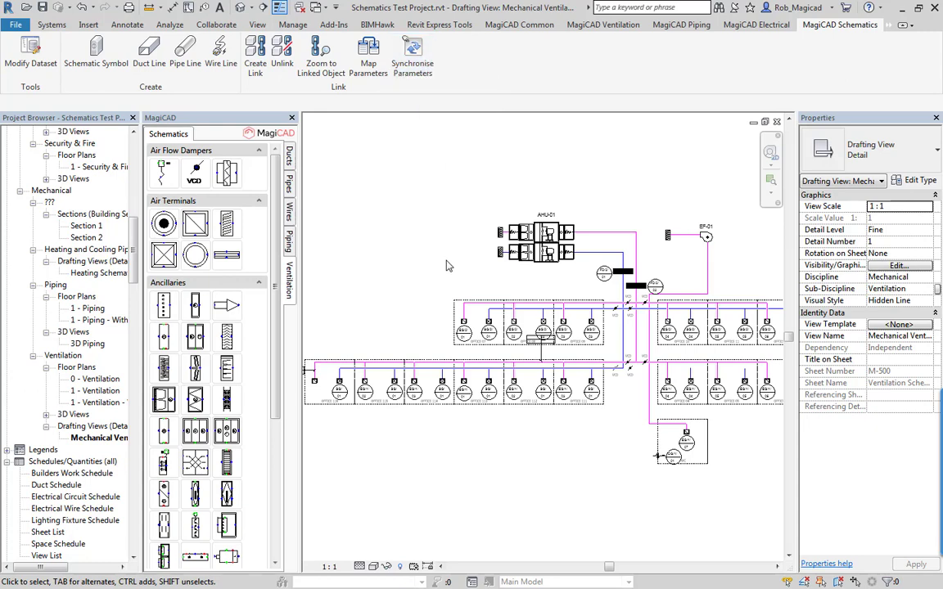
middle_drag(445, 301, 446, 307)
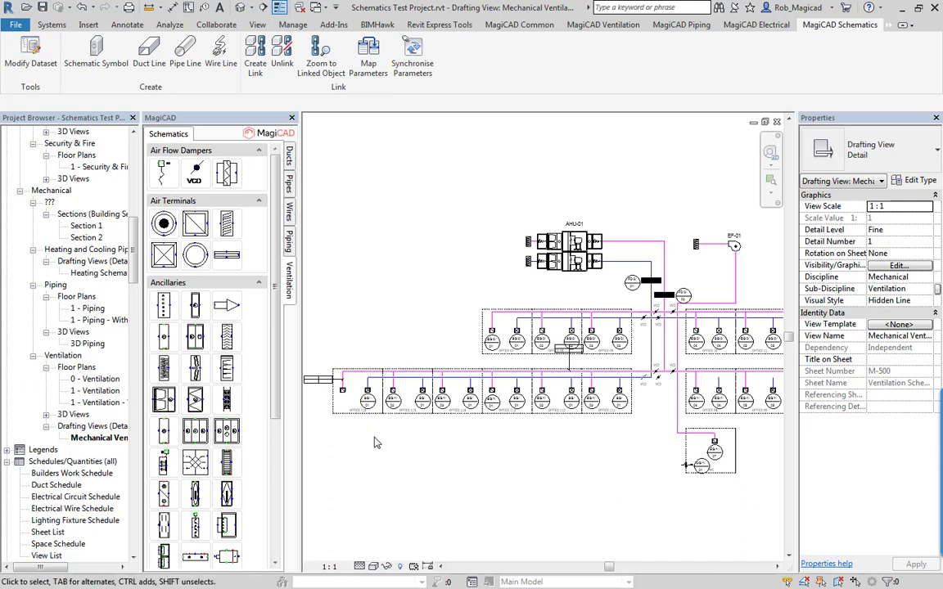
Step: Tile the views and frame Office 116 and supply grille SG/003 in both schematic and Floor Plan 1 - Ventilation
key(w)
key(t)
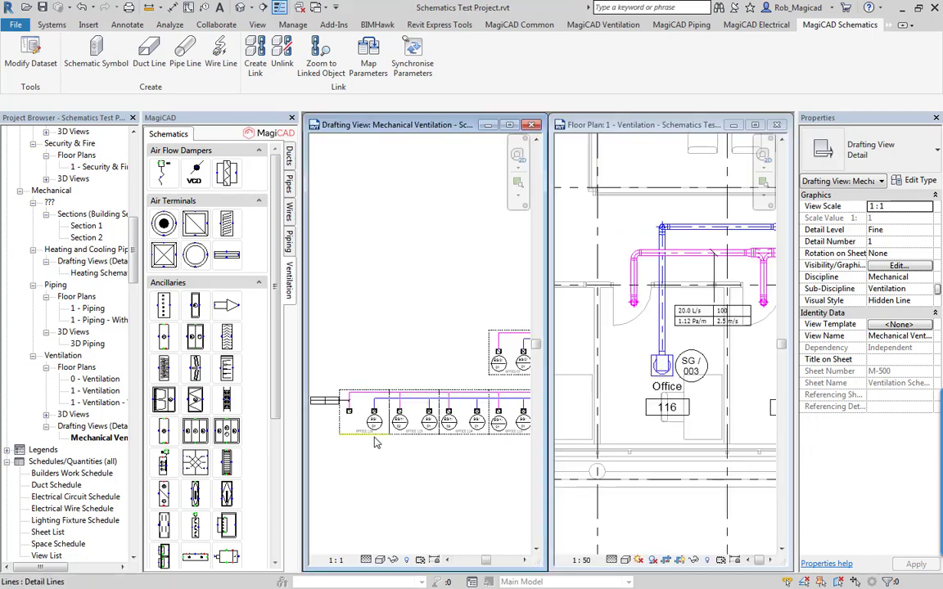
click(641, 399)
scroll(641, 399, up, 1)
scroll(622, 395, up, 1)
middle_drag(622, 396, 658, 404)
click(392, 456)
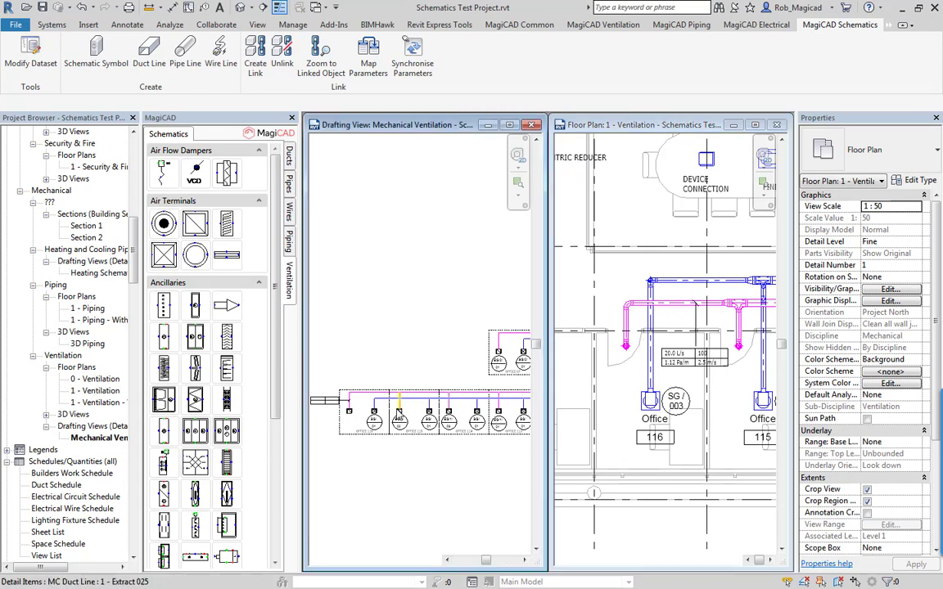
scroll(424, 354, up, 3)
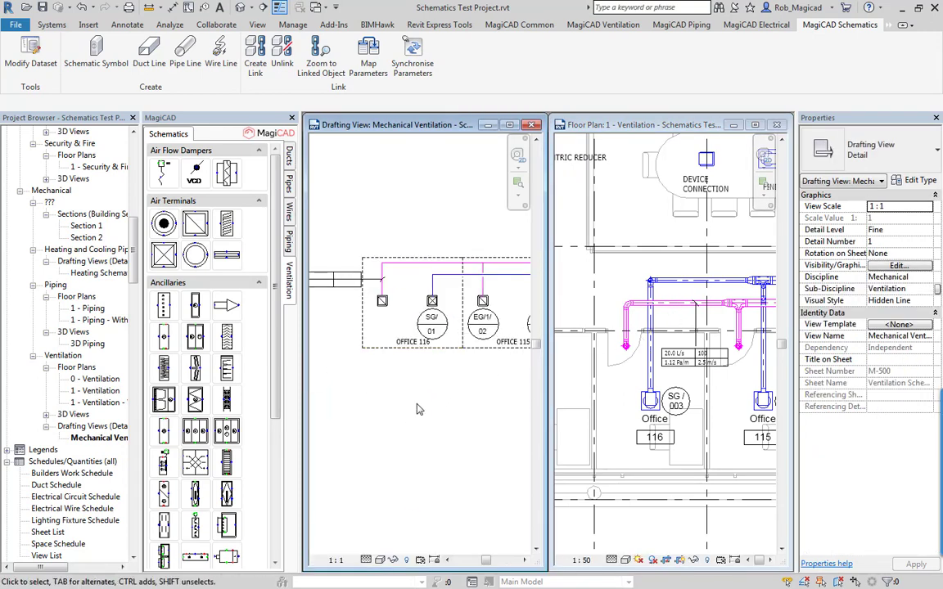
middle_drag(422, 426, 409, 453)
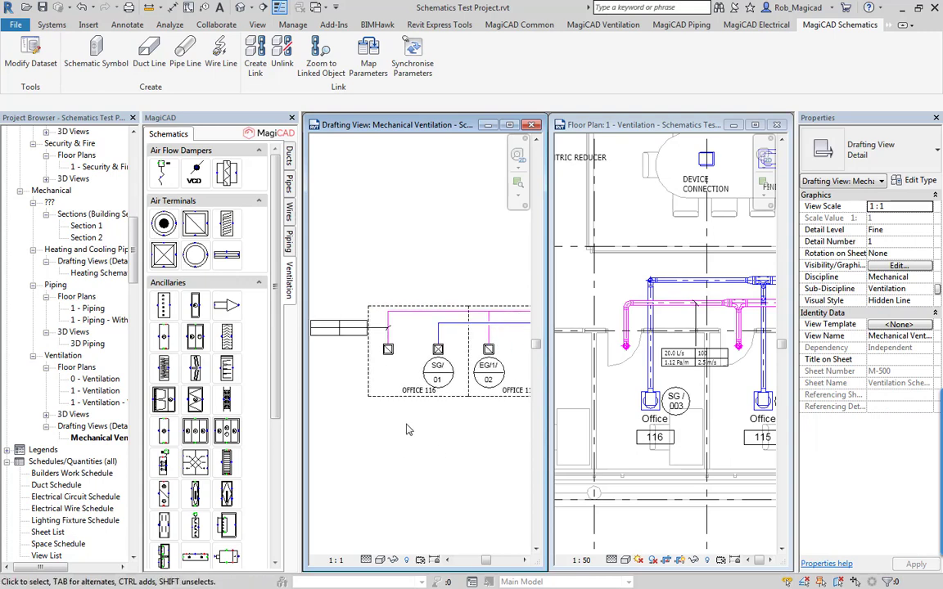
click(676, 421)
middle_drag(676, 420, 650, 381)
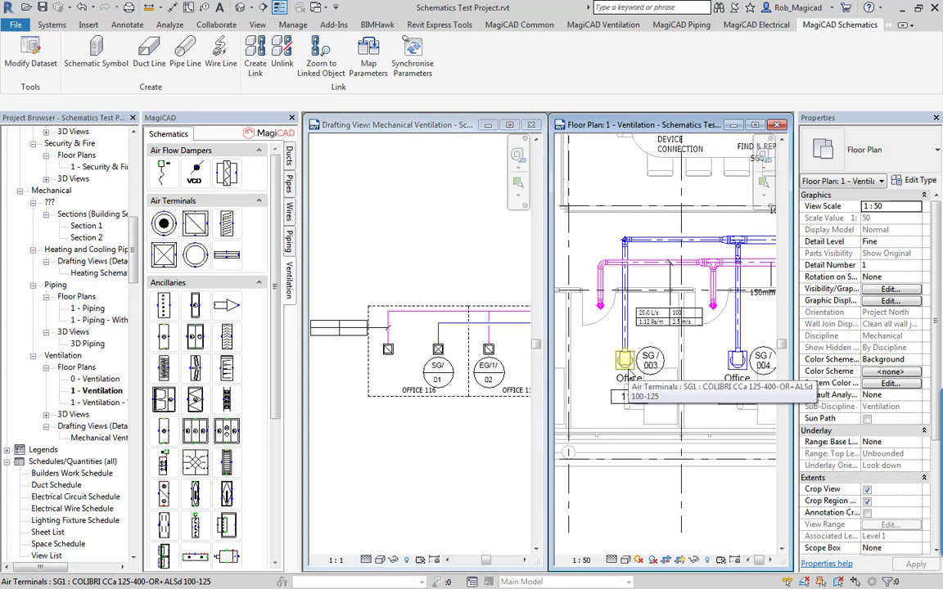
Step: Link Office 116's SG1 supply grille in the floor plan to the schematic SG/01 symbol
click(253, 49)
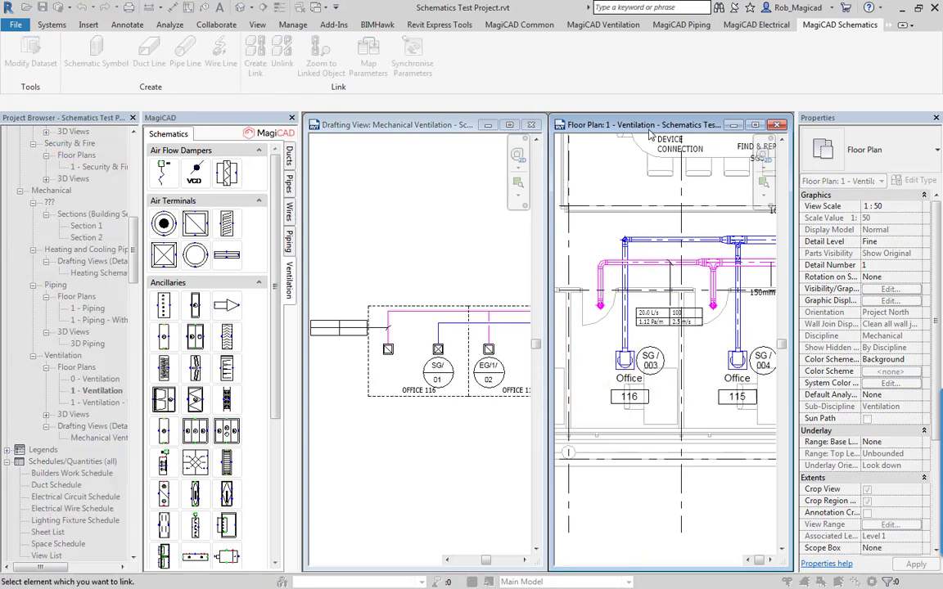
click(626, 365)
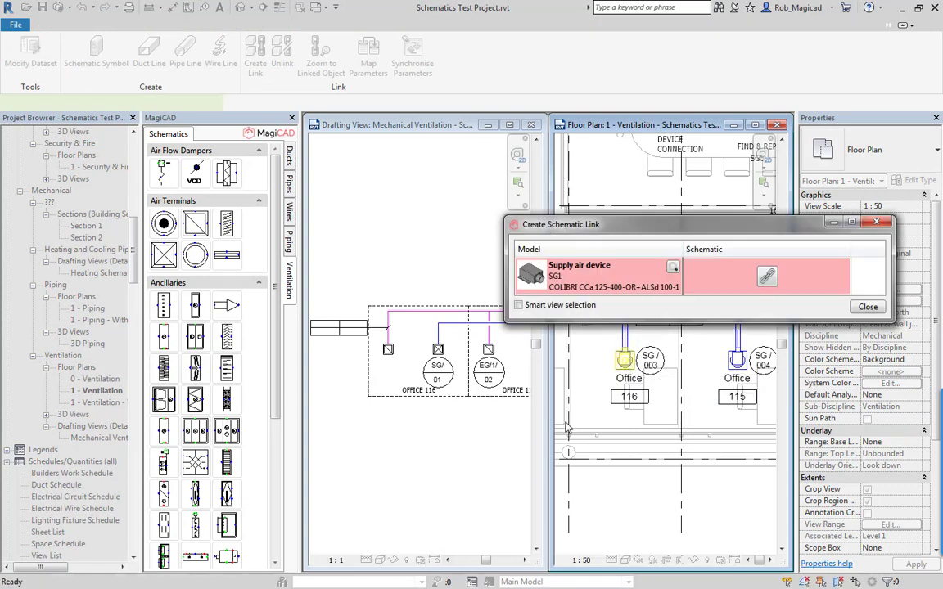
click(792, 279)
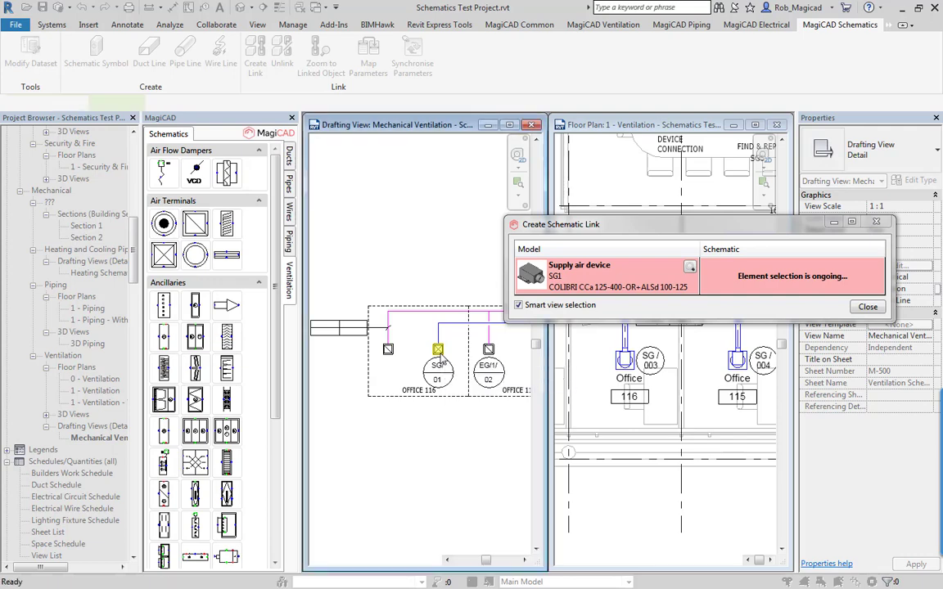
click(438, 358)
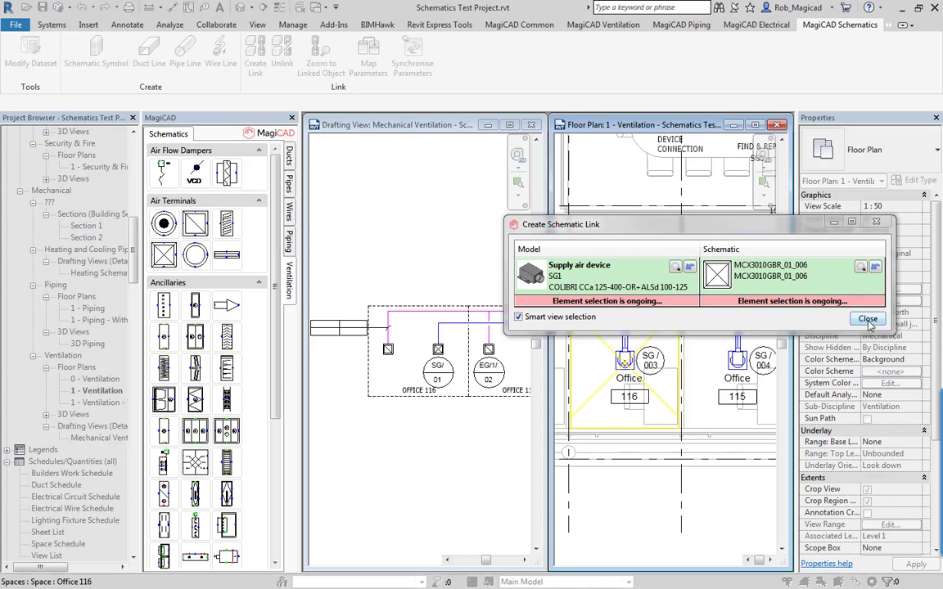
click(867, 320)
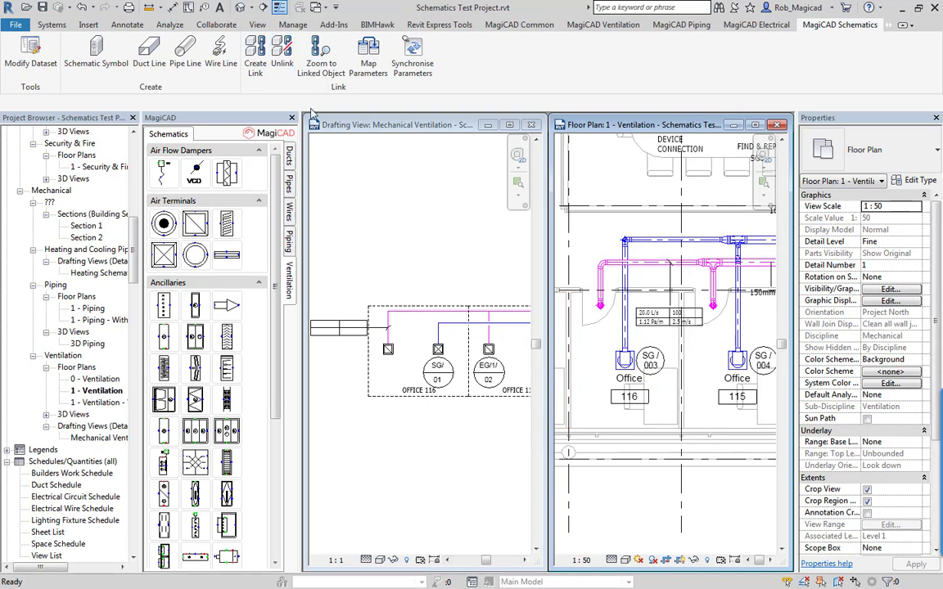
click(283, 50)
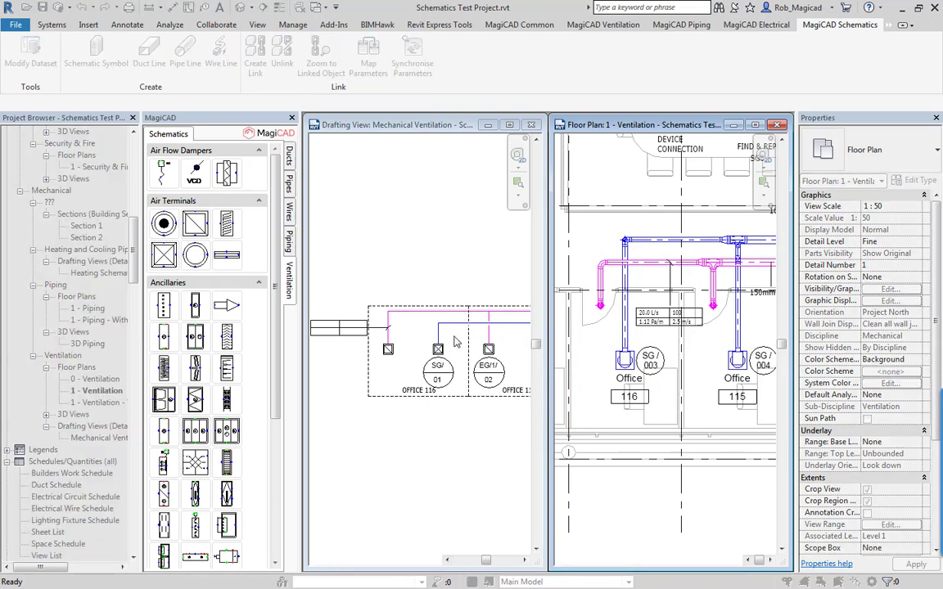
click(626, 364)
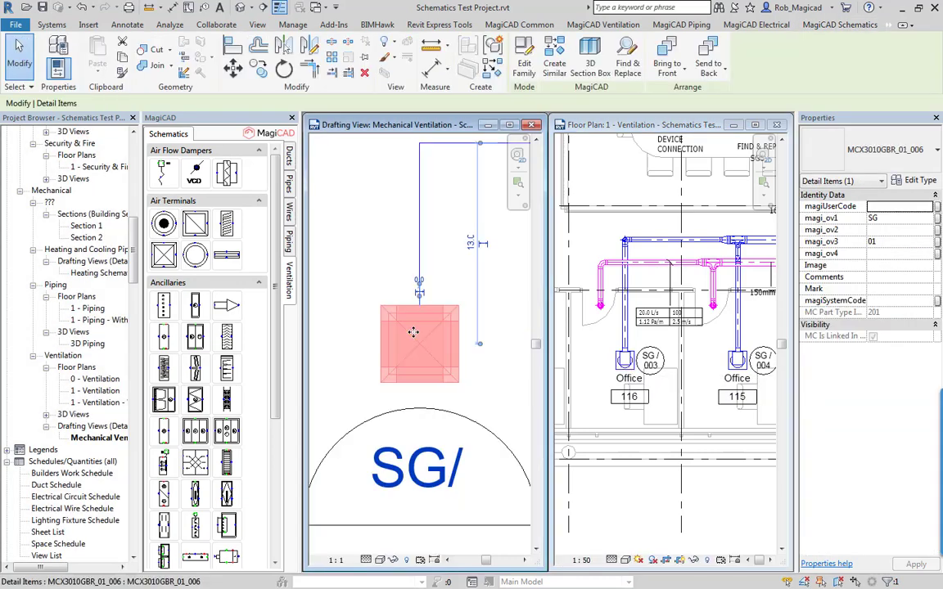
scroll(413, 331, down, 8)
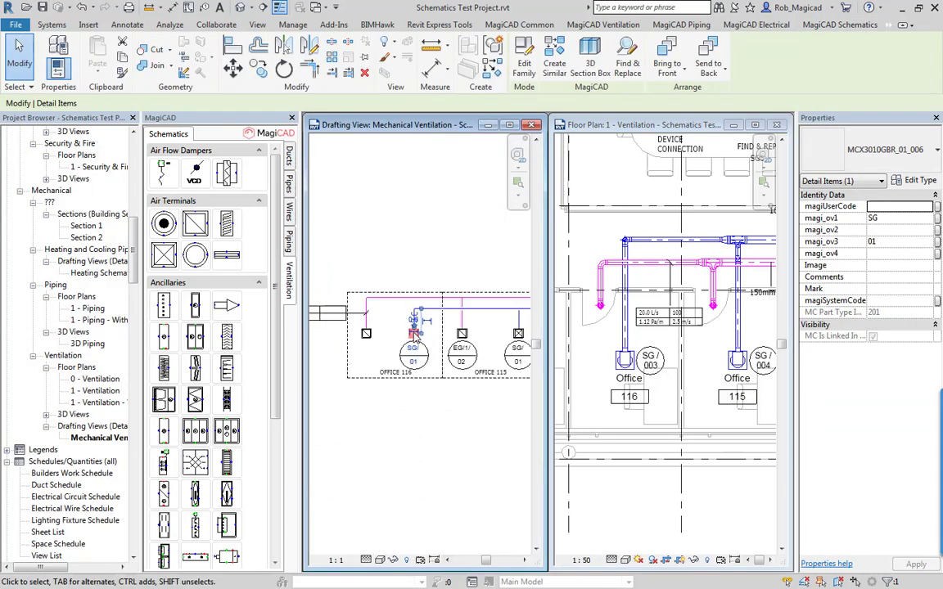
key(Escape)
scroll(413, 336, up, 3)
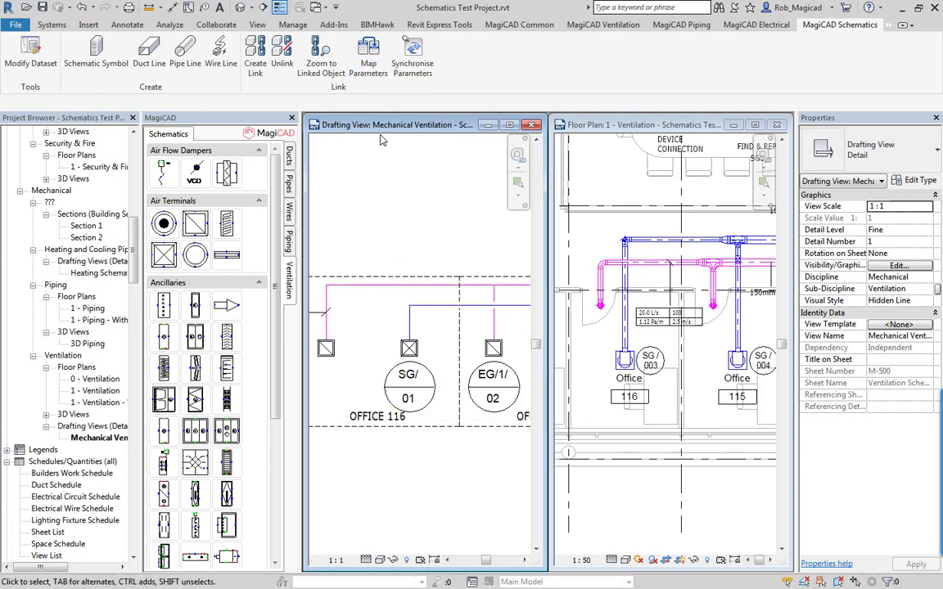
Step: Open the Supply air device mapping (magi_RI_1 to magi_ov3) in Parameter Map Configurations
click(369, 59)
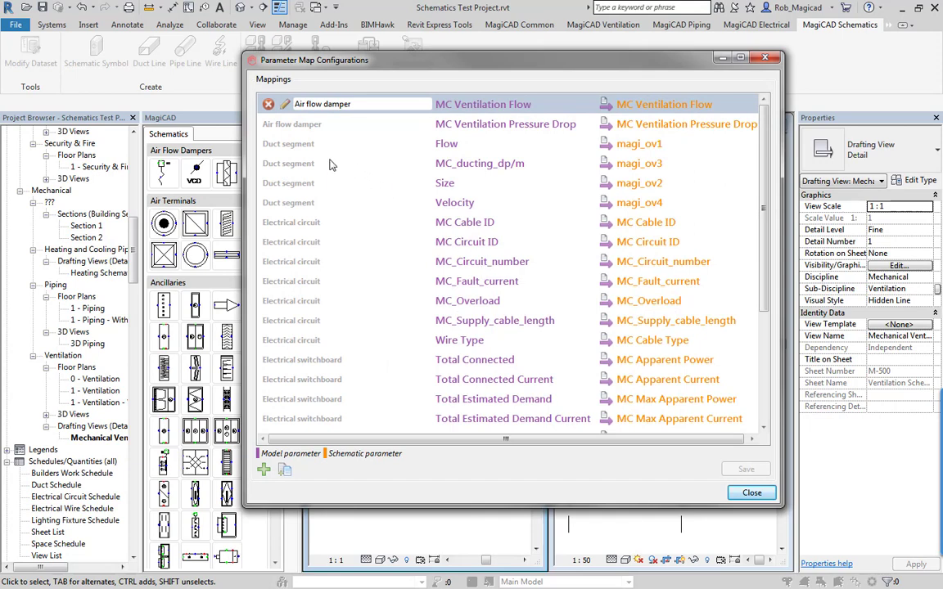
click(766, 386)
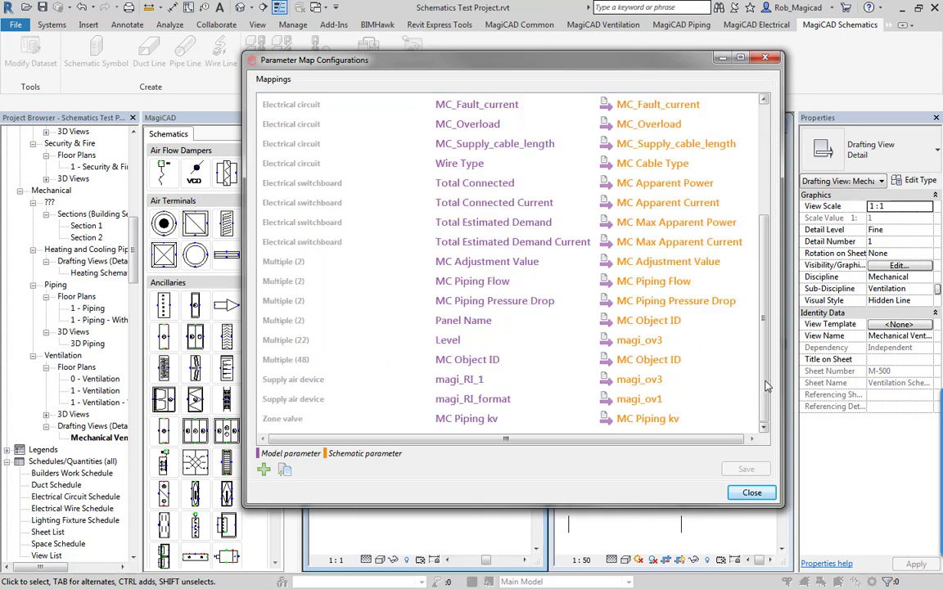
click(312, 381)
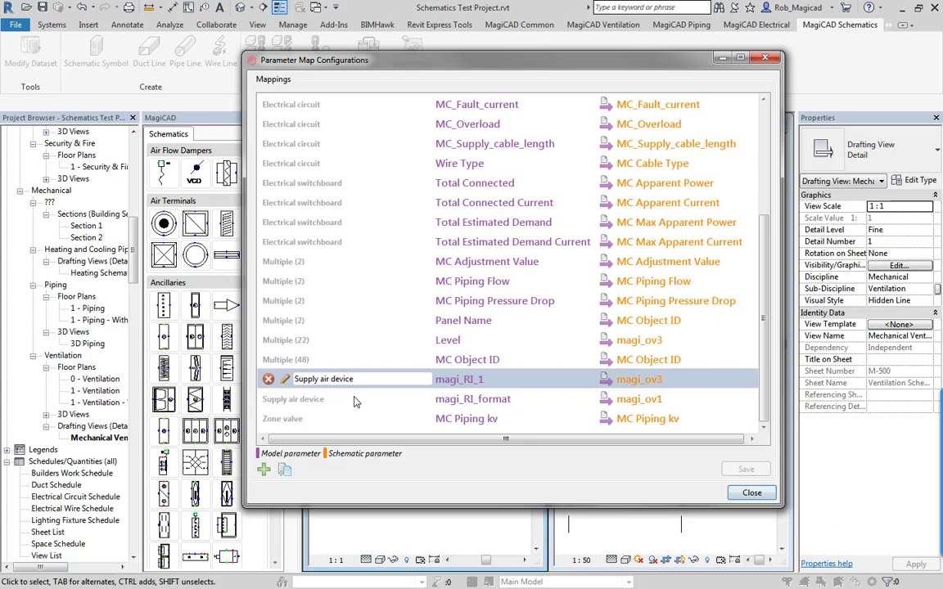
click(459, 379)
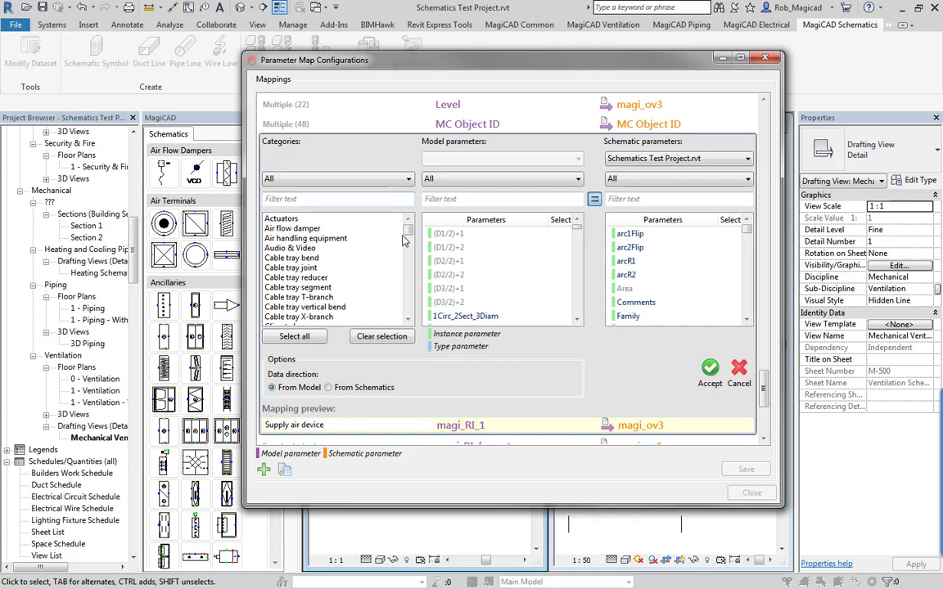
Step: Filter the categories by 'supp' and the model parameters by 'flow'
click(360, 198)
text(supp)
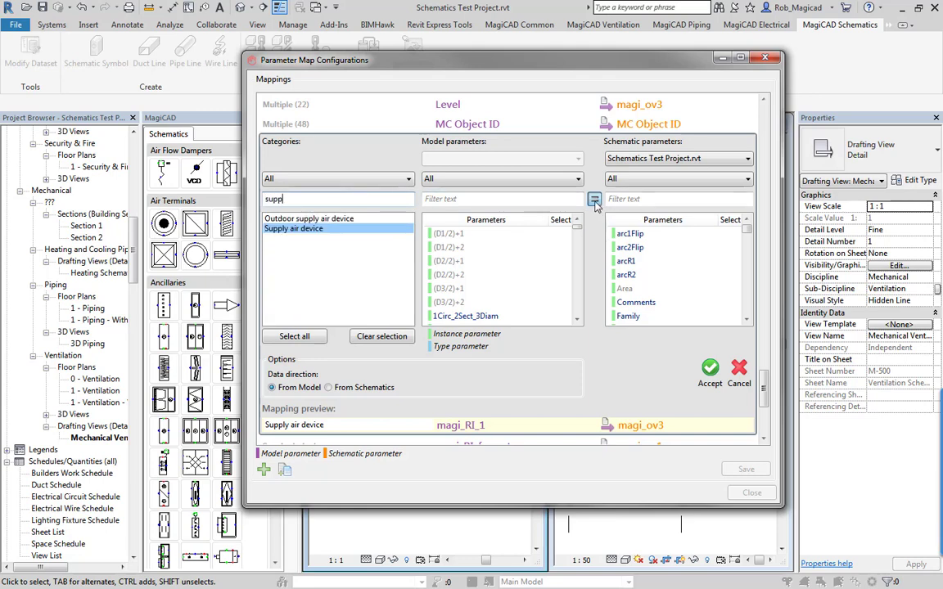
click(475, 200)
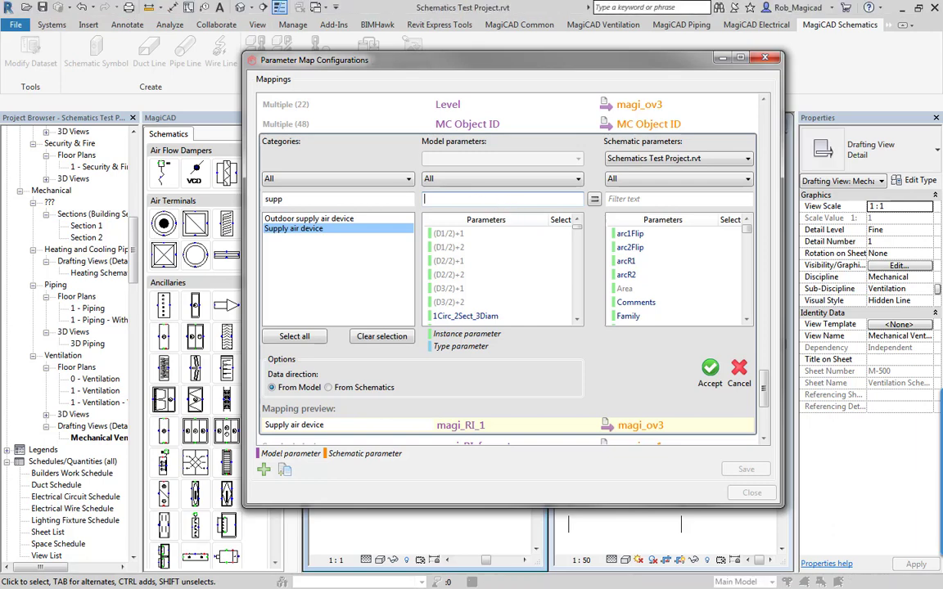
text(flow)
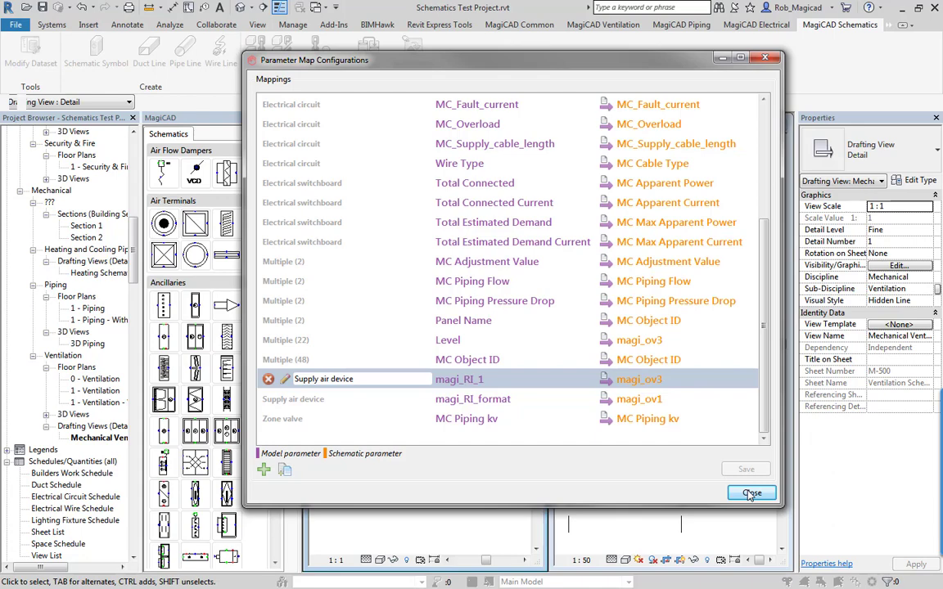
Step: Close Parameter Map Configurations without changes and pan the schematic back to Office 116
click(749, 493)
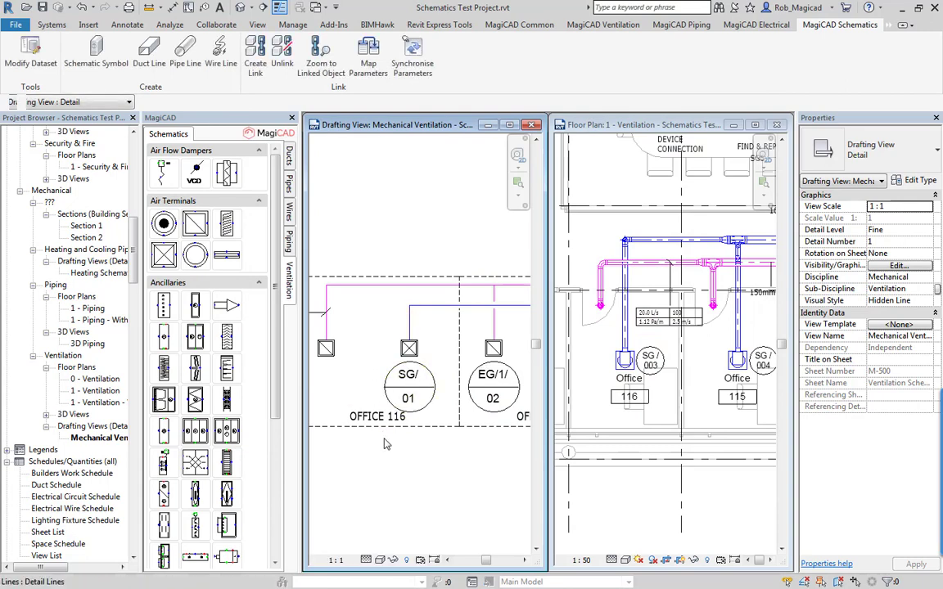
middle_drag(347, 401, 367, 353)
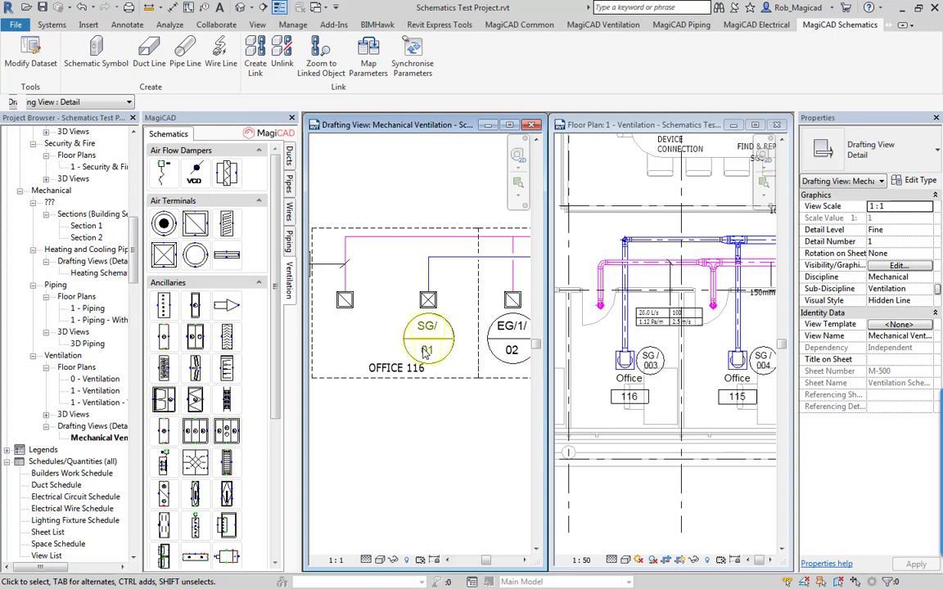
middle_drag(420, 336, 410, 369)
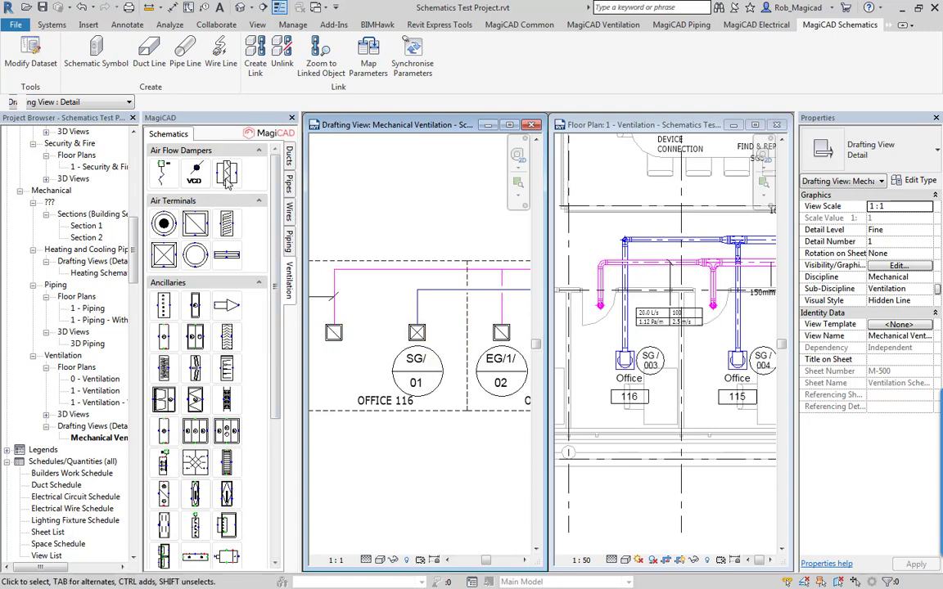
Step: Browse the MagiCAD dataset to Schematics > Ventilation > Air Flow Dampers
click(30, 50)
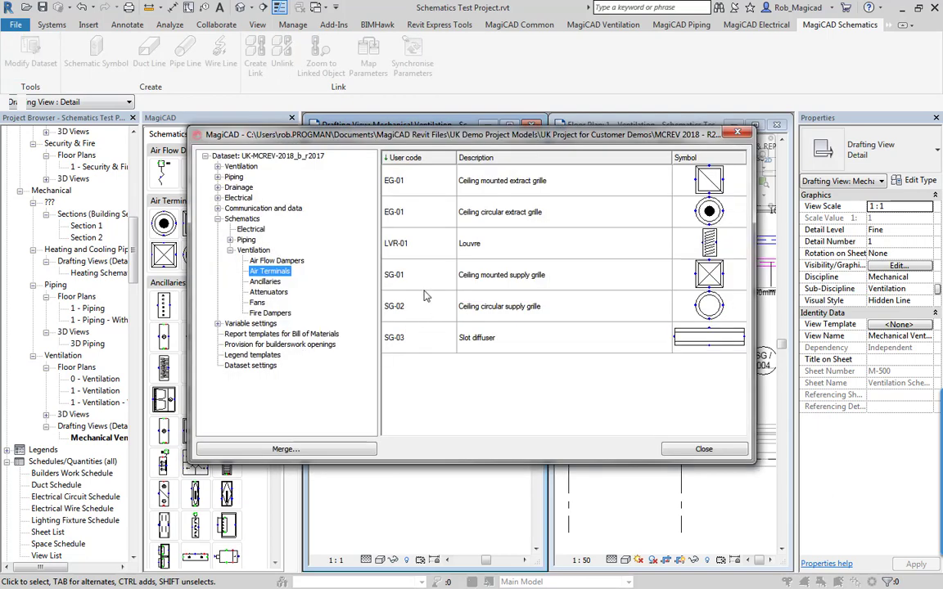
click(232, 220)
click(253, 252)
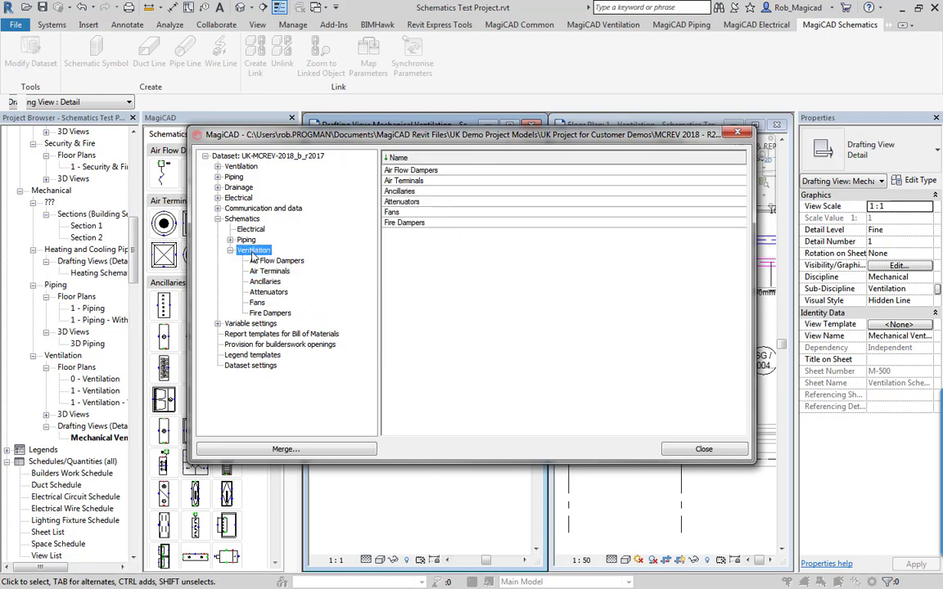
right_click(479, 267)
click(276, 260)
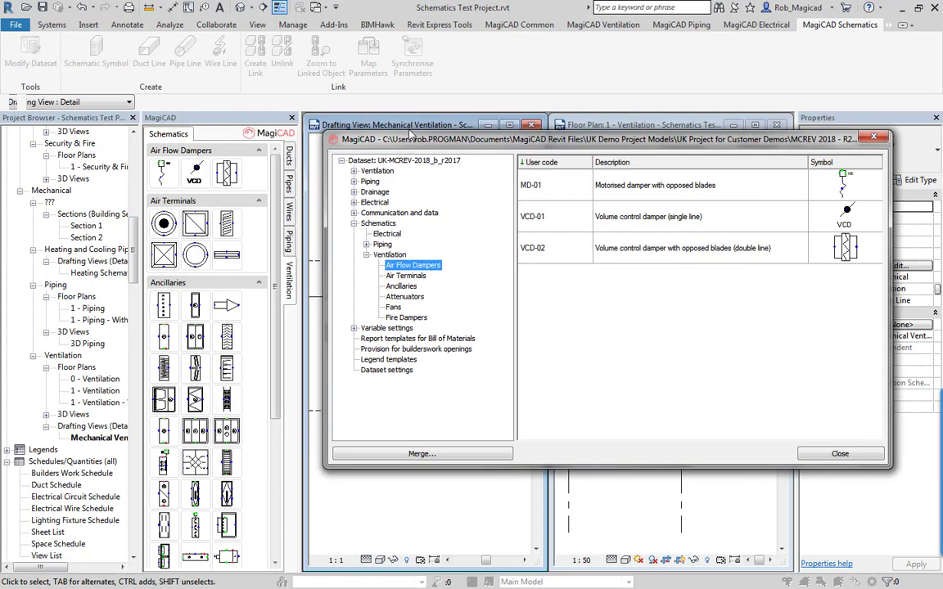
drag(408, 145, 371, 132)
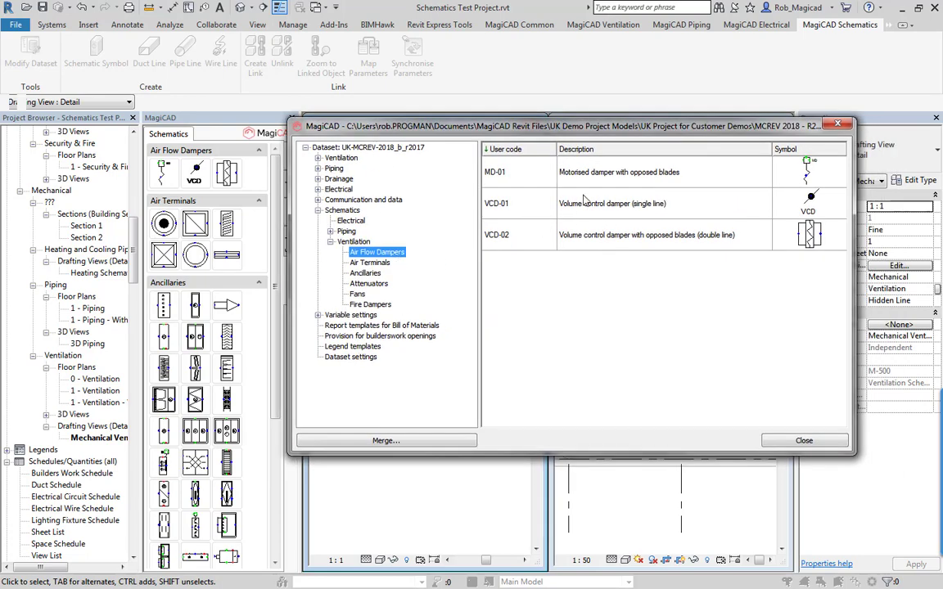
Step: Open MD-01's properties, pick the motorised damper symbol and select its description and RFA name
double_click(547, 167)
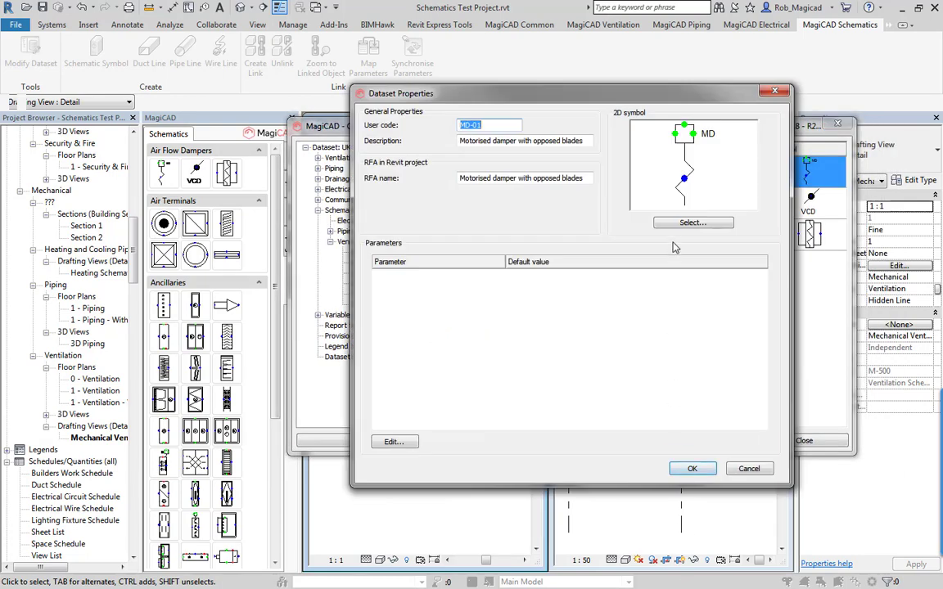
click(693, 222)
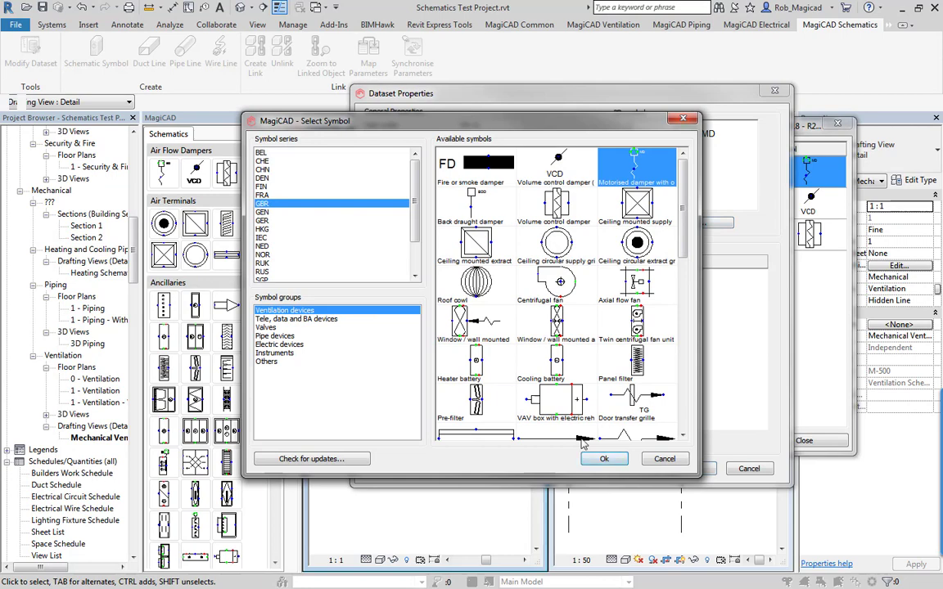
click(663, 456)
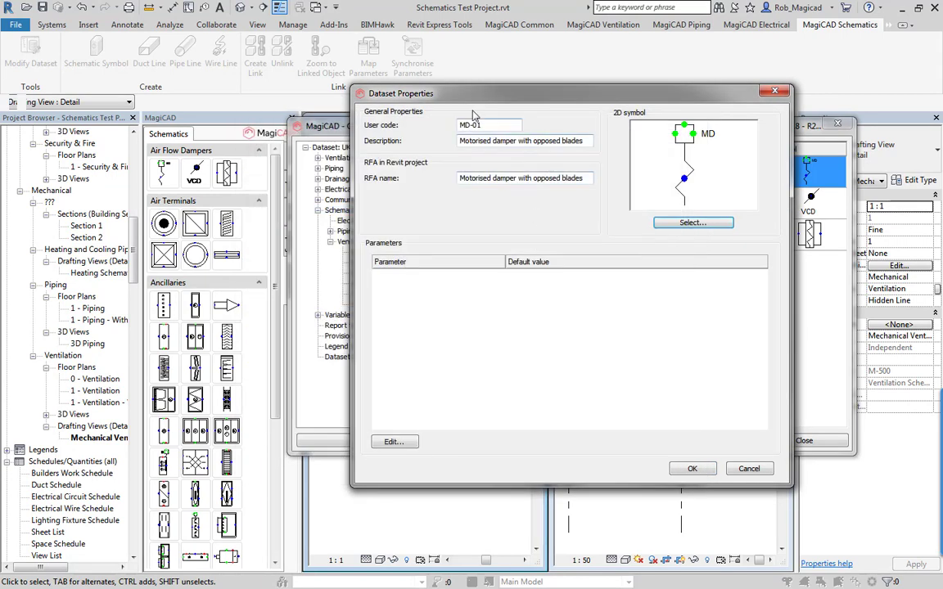
triple_click(587, 140)
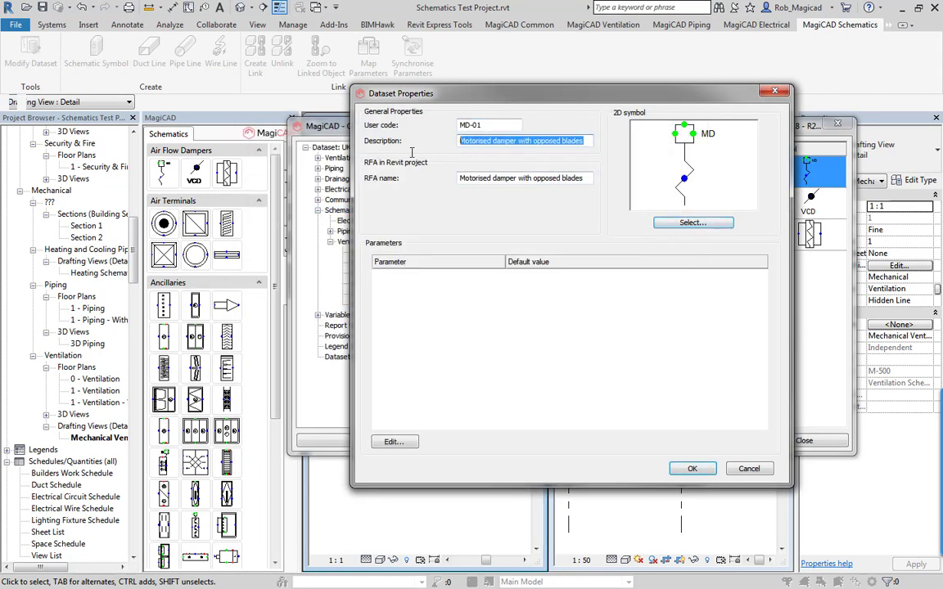
triple_click(591, 177)
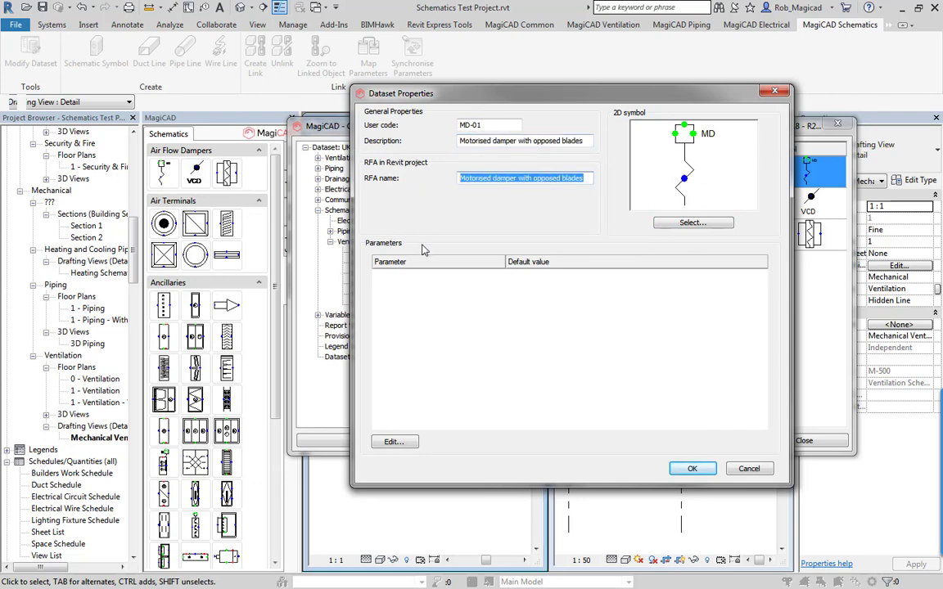
Step: Browse MC Object Variables 1 and 3, then cancel the Parameters and MD-01 properties dialogs
click(393, 441)
drag(479, 145, 472, 259)
scroll(473, 256, up, 1)
click(398, 252)
click(398, 273)
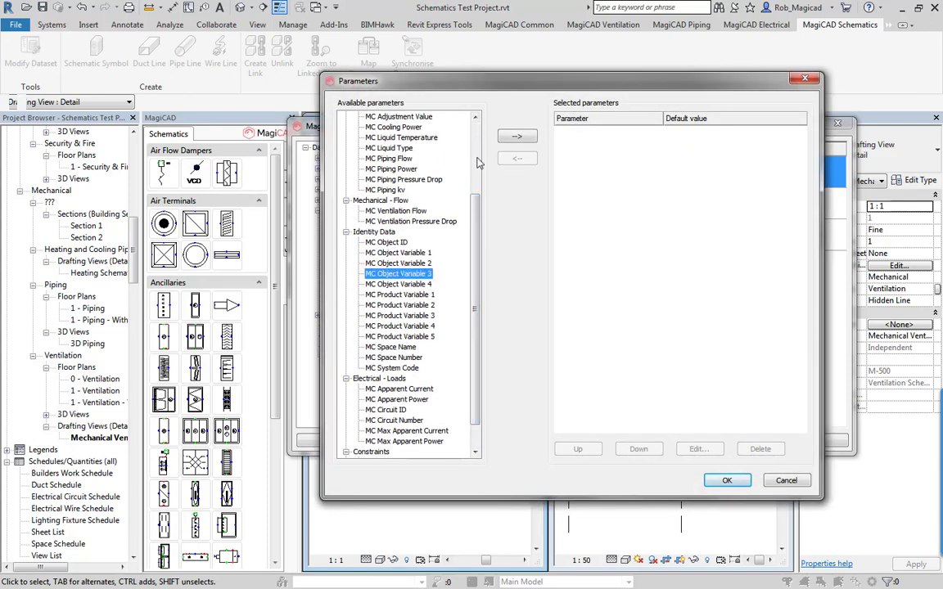
click(784, 480)
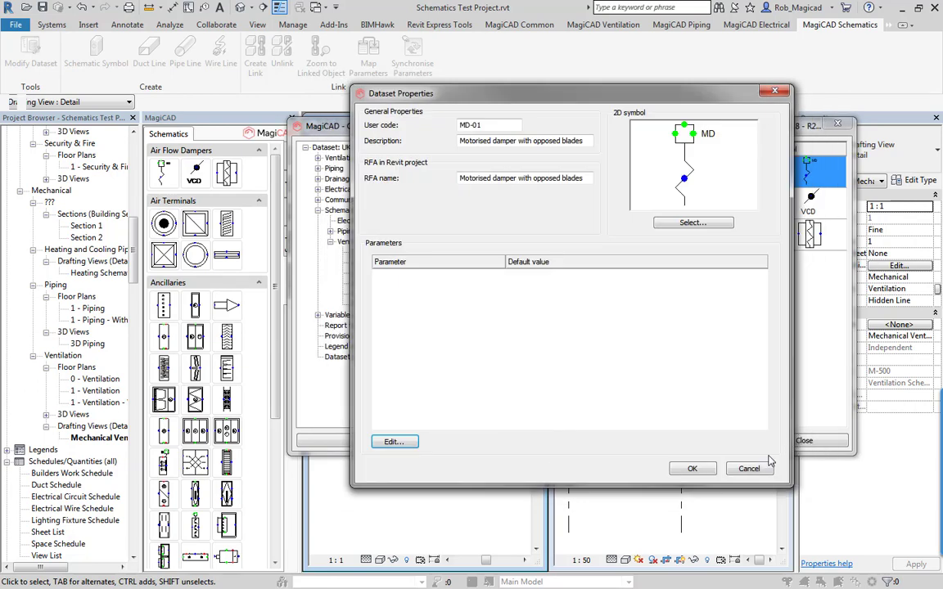
click(746, 469)
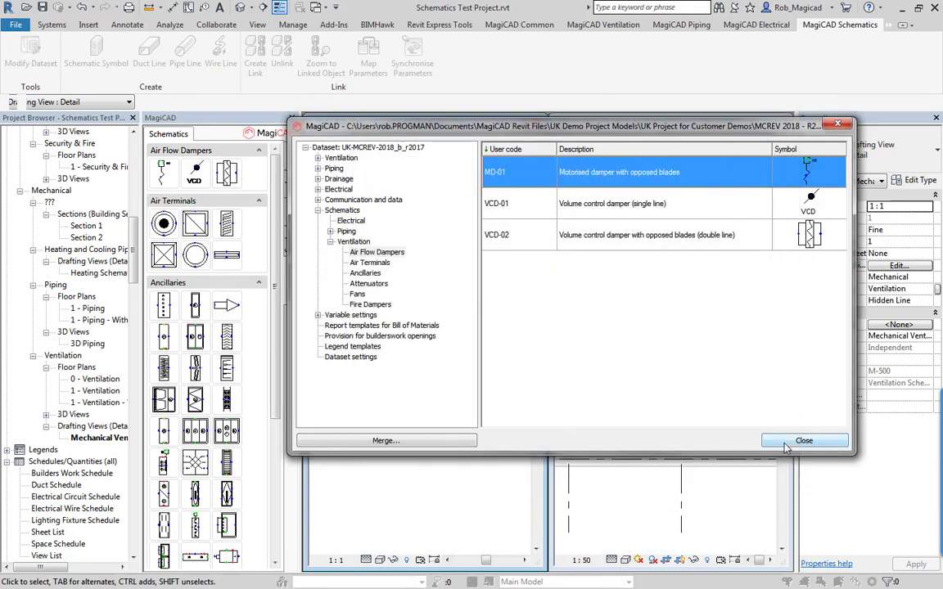
Step: Close the MagiCAD dataset window and bring the SG/01 grille into view
click(785, 442)
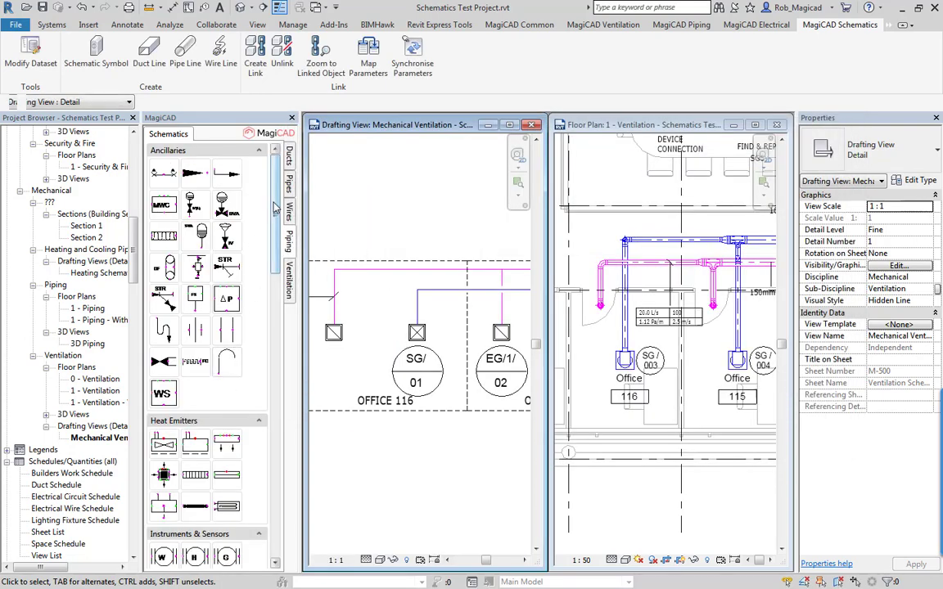
drag(276, 229, 276, 514)
scroll(252, 458, up, 15)
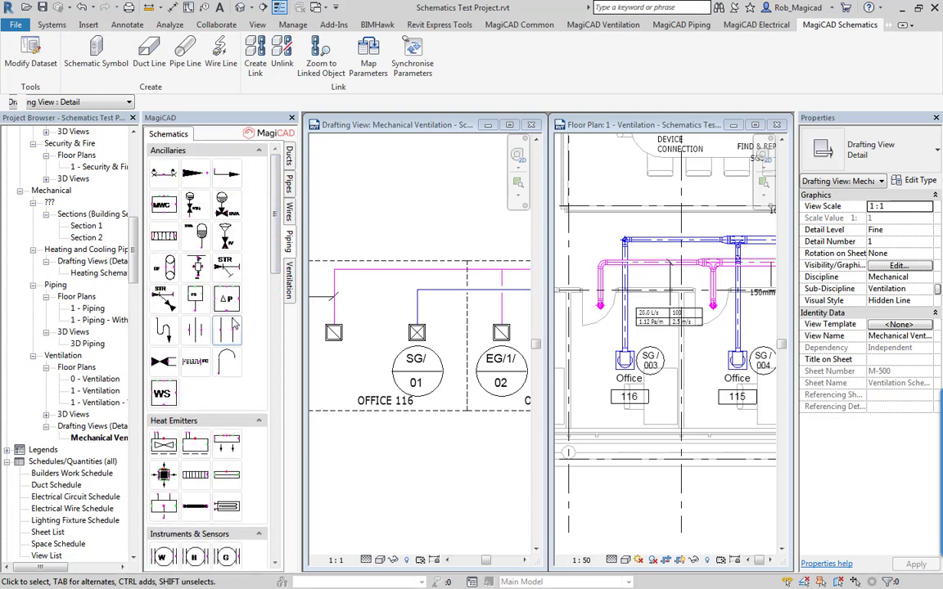
middle_drag(390, 366, 401, 367)
scroll(368, 331, up, 1)
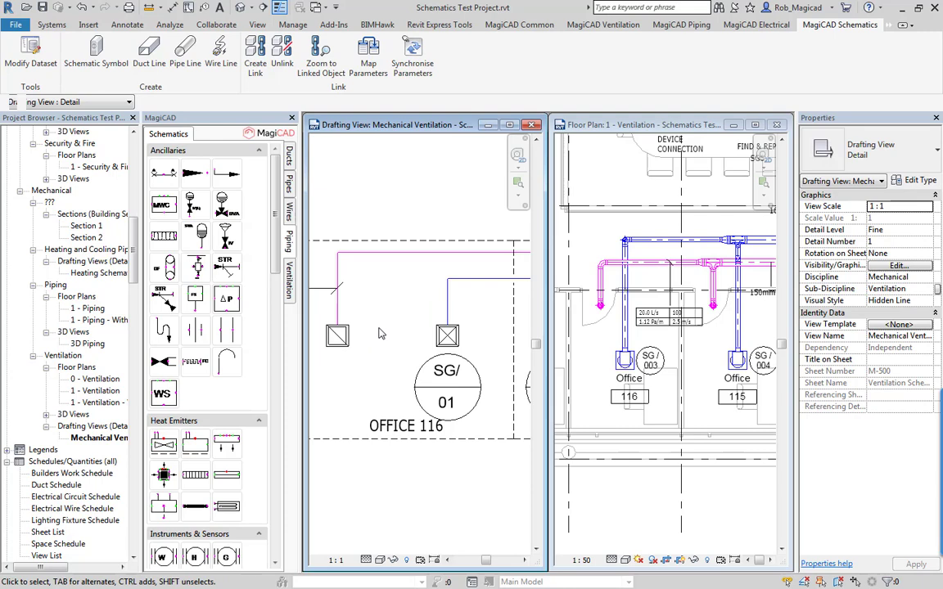
Step: Set the SG/01 grille's magi_ov3 to 01 in Properties, then deselect it
click(448, 337)
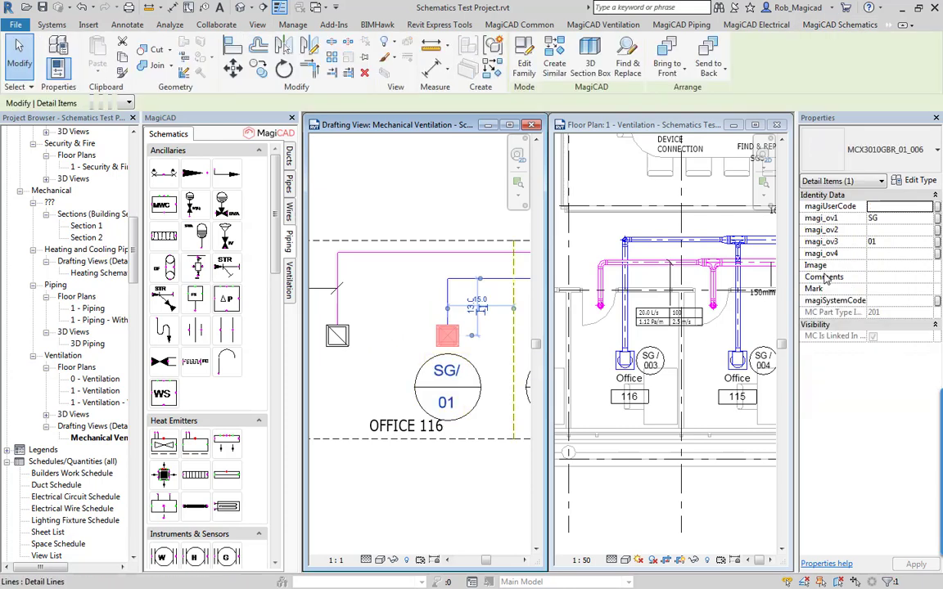
click(899, 241)
text(01)
click(388, 191)
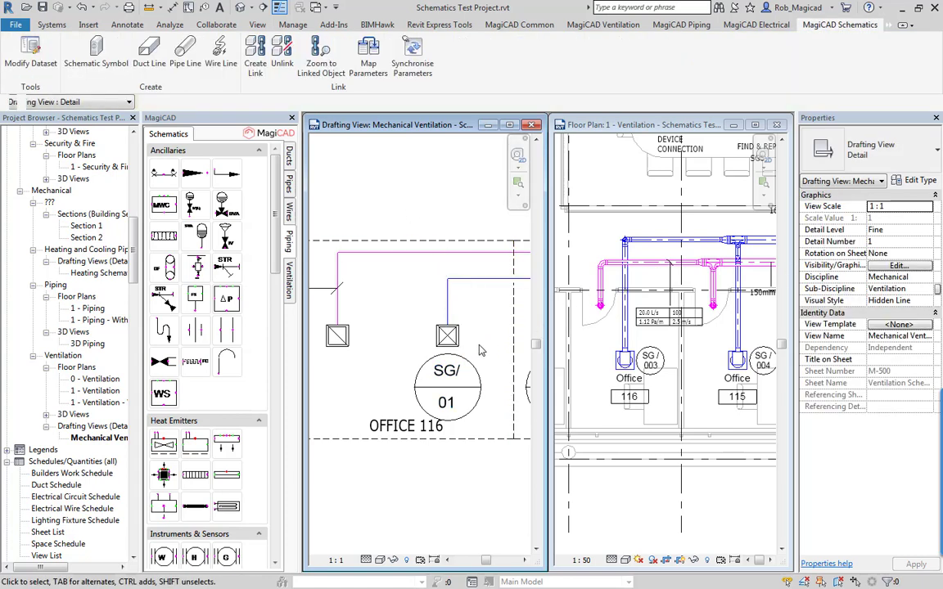
scroll(622, 333, down, 2)
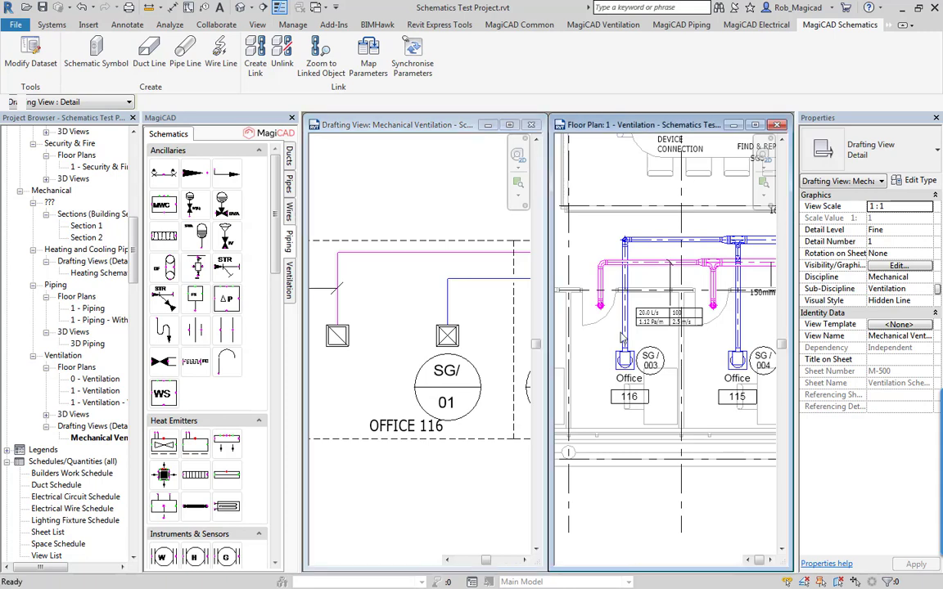
scroll(622, 334, down, 1)
scroll(647, 328, down, 1)
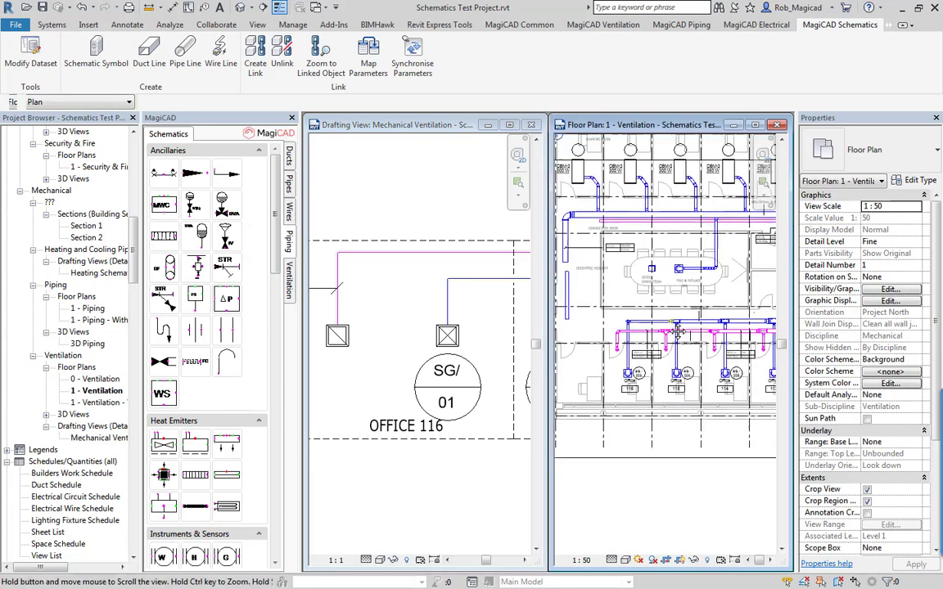
scroll(415, 335, down, 5)
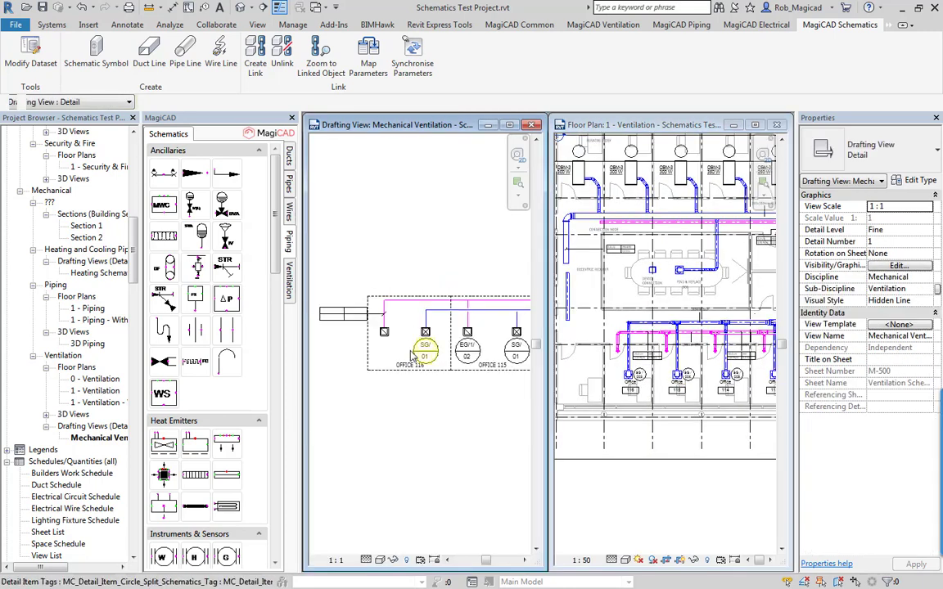
scroll(392, 238, up, 2)
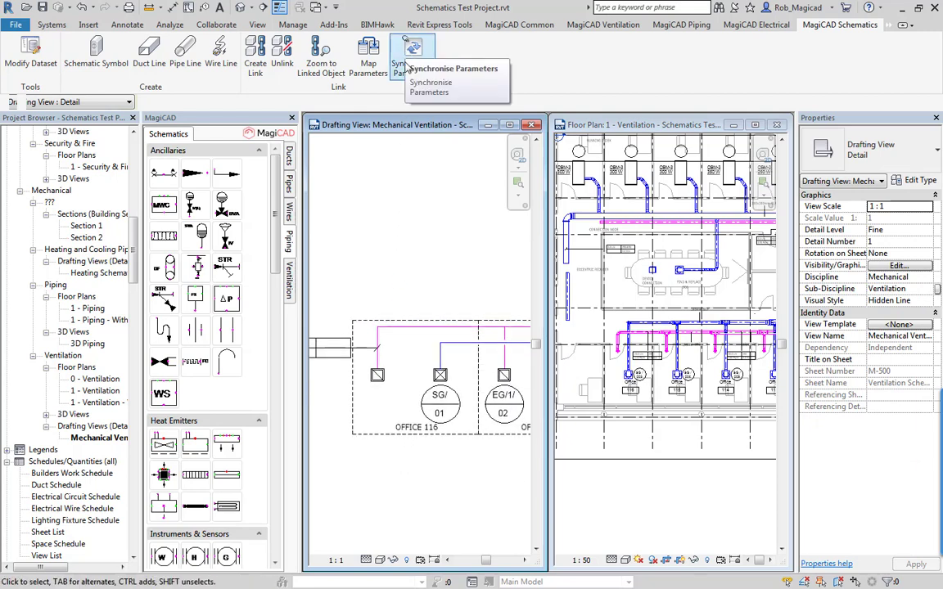
middle_drag(439, 411, 331, 331)
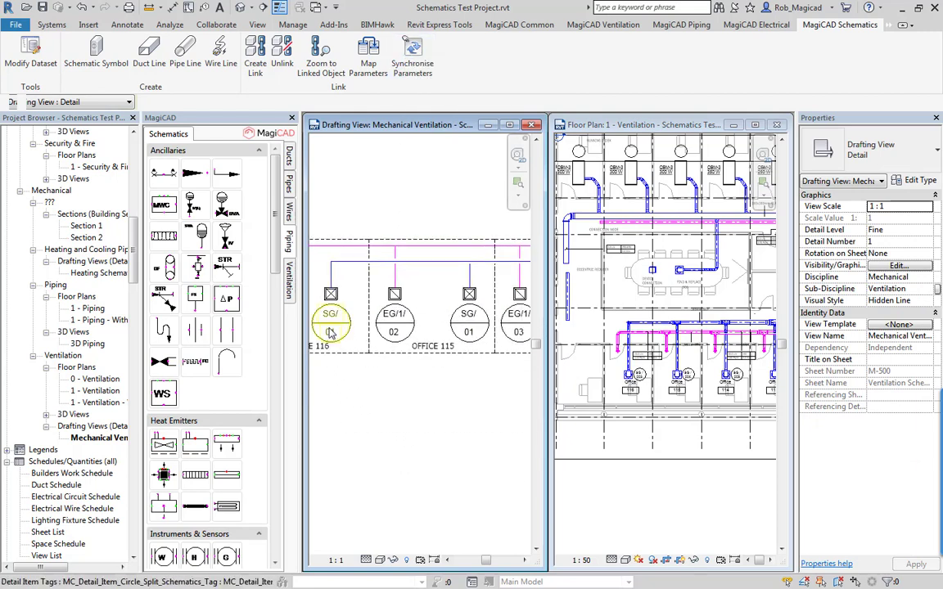
middle_drag(458, 331, 302, 320)
scroll(706, 401, up, 5)
scroll(705, 403, down, 2)
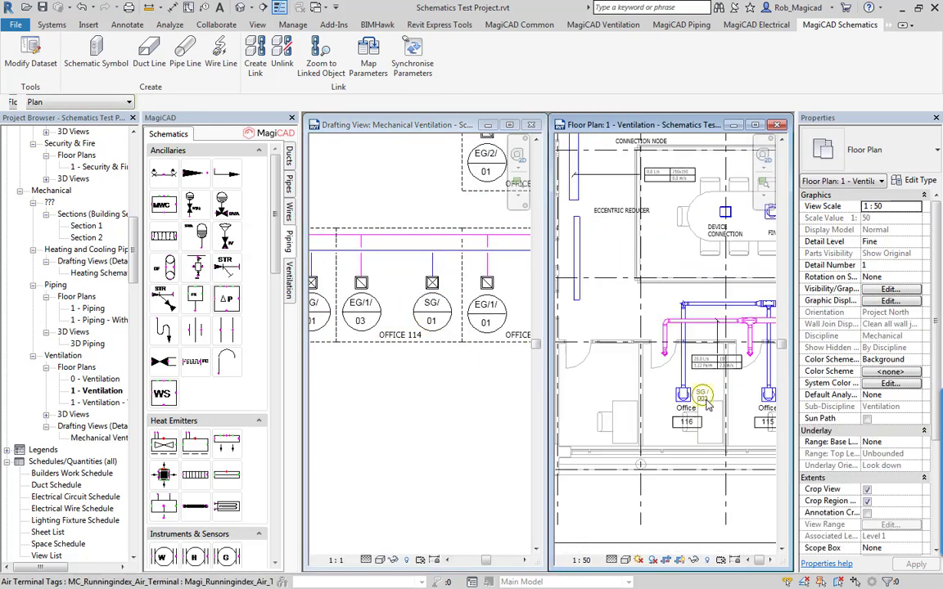
middle_drag(705, 401, 645, 394)
middle_drag(773, 405, 645, 407)
scroll(645, 406, down, 3)
scroll(446, 440, down, 3)
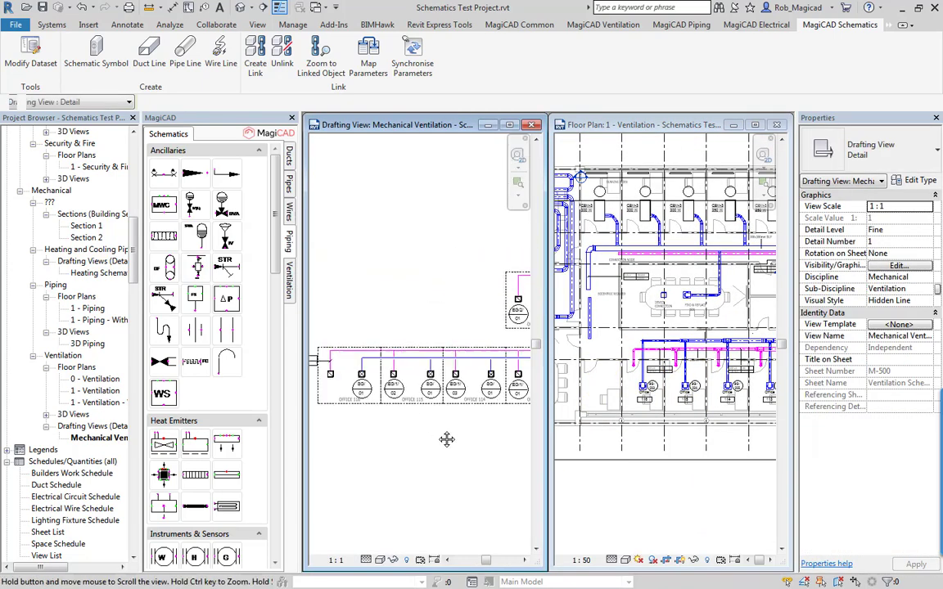
scroll(446, 439, up, 2)
middle_drag(446, 439, 436, 348)
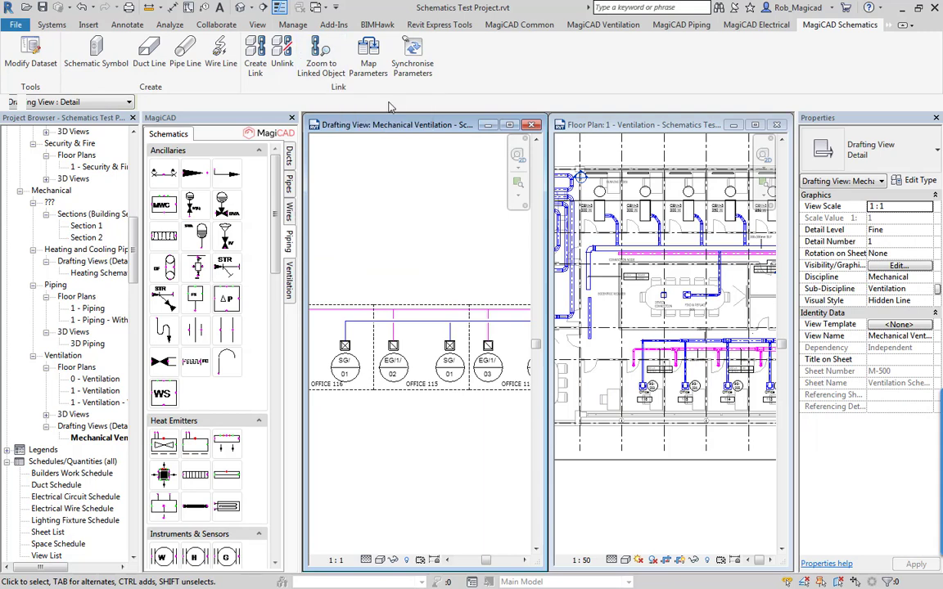
Step: Synchronise the current view's parameters including magi_ov4 and accept the 7 element updates
click(368, 53)
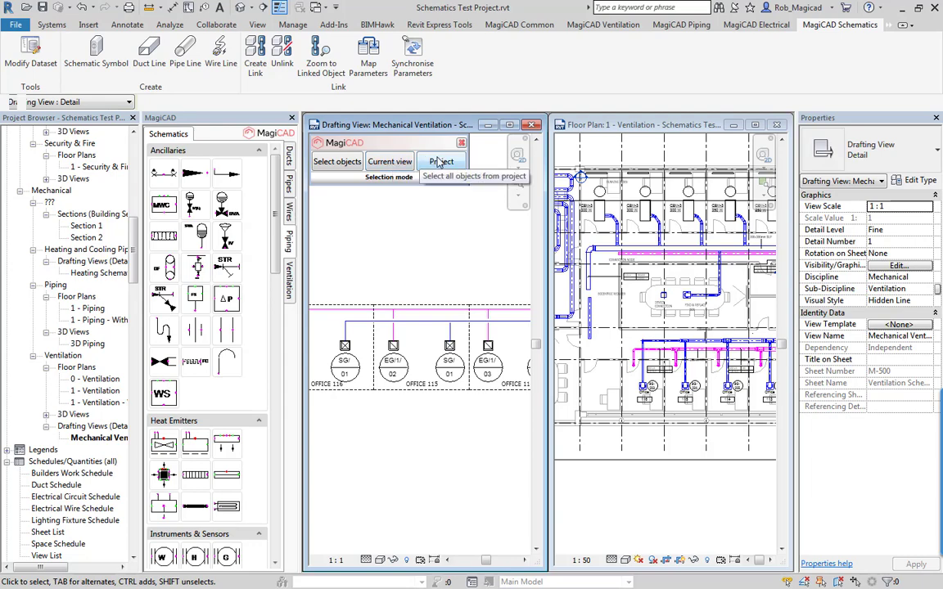
click(388, 163)
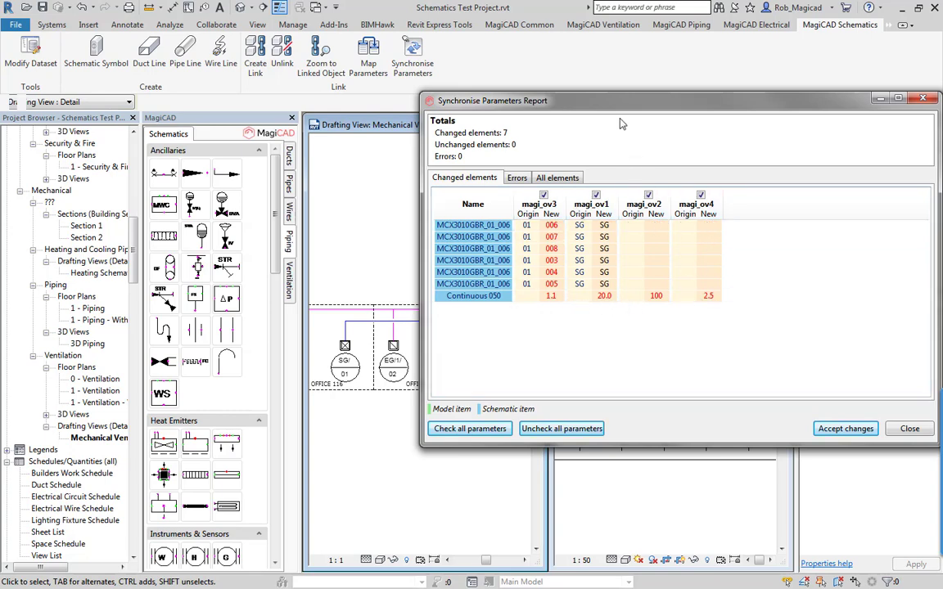
mouse_move(622, 100)
mouse_down()
mouse_move(752, 122)
mouse_move(765, 133)
mouse_up()
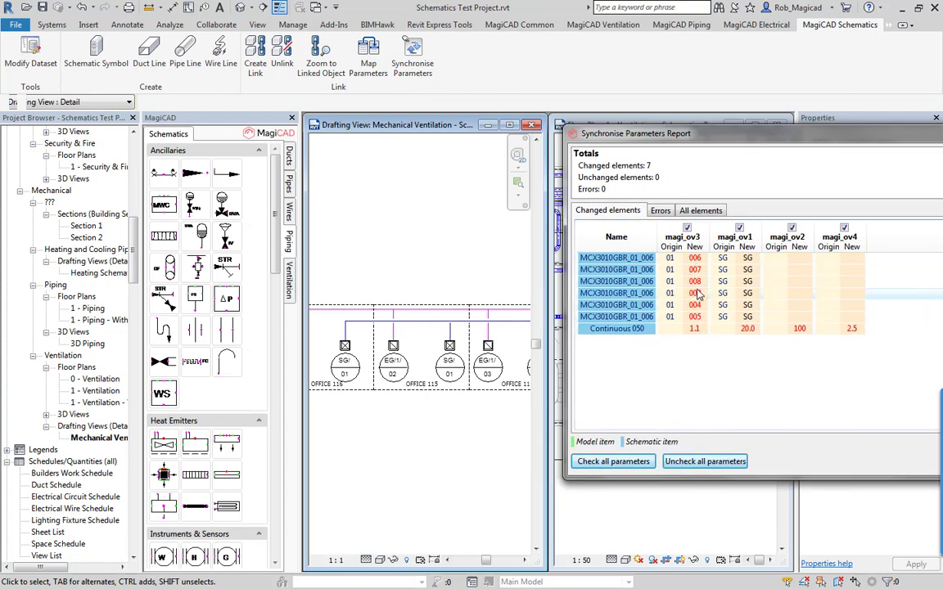
drag(667, 136, 479, 139)
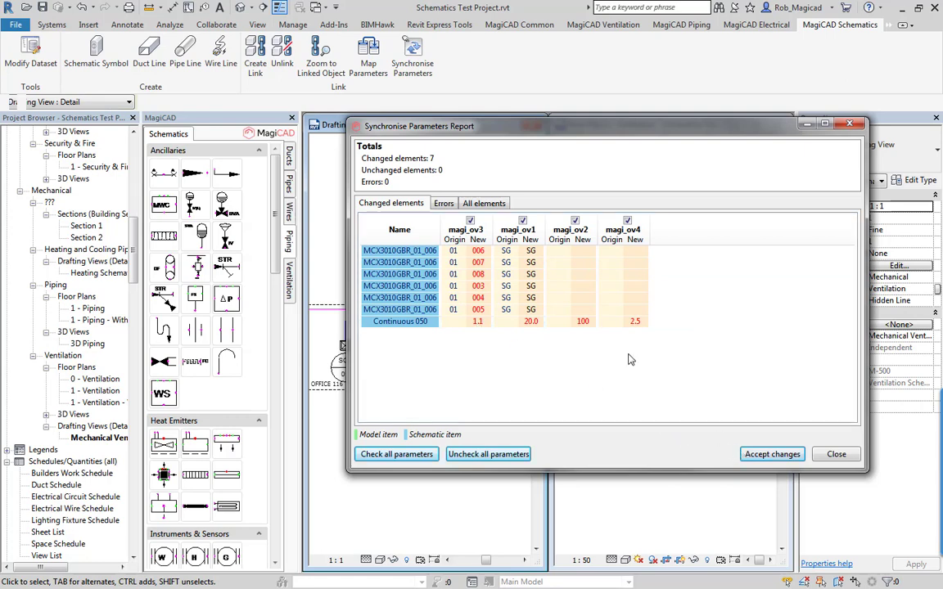
click(627, 221)
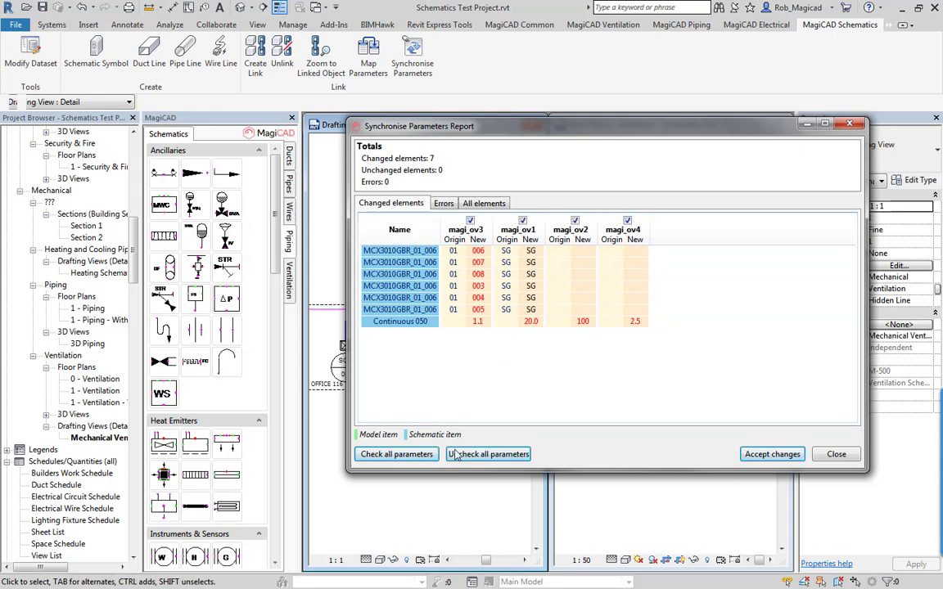
click(747, 458)
scroll(417, 383, up, 5)
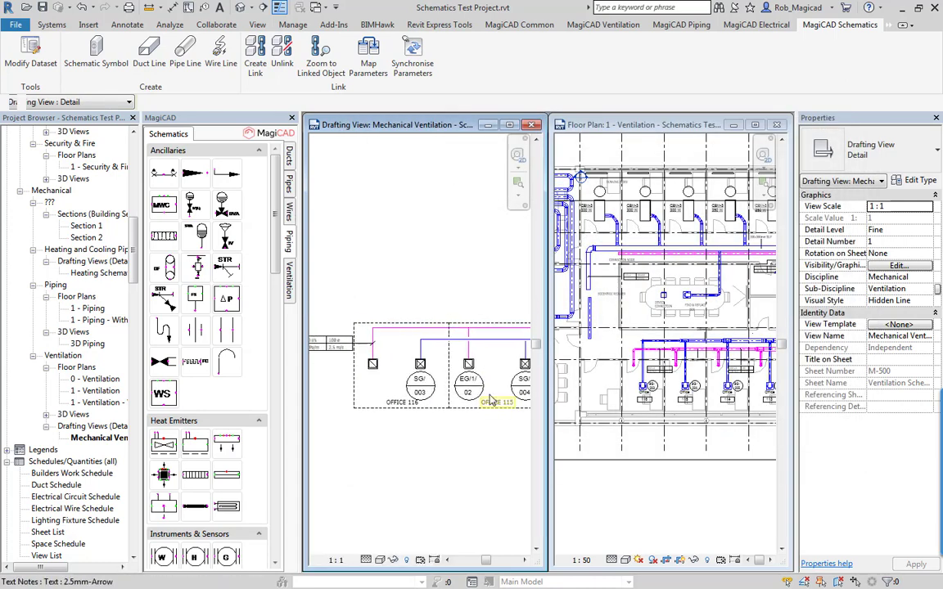
middle_drag(400, 372, 376, 344)
click(617, 399)
scroll(594, 356, up, 6)
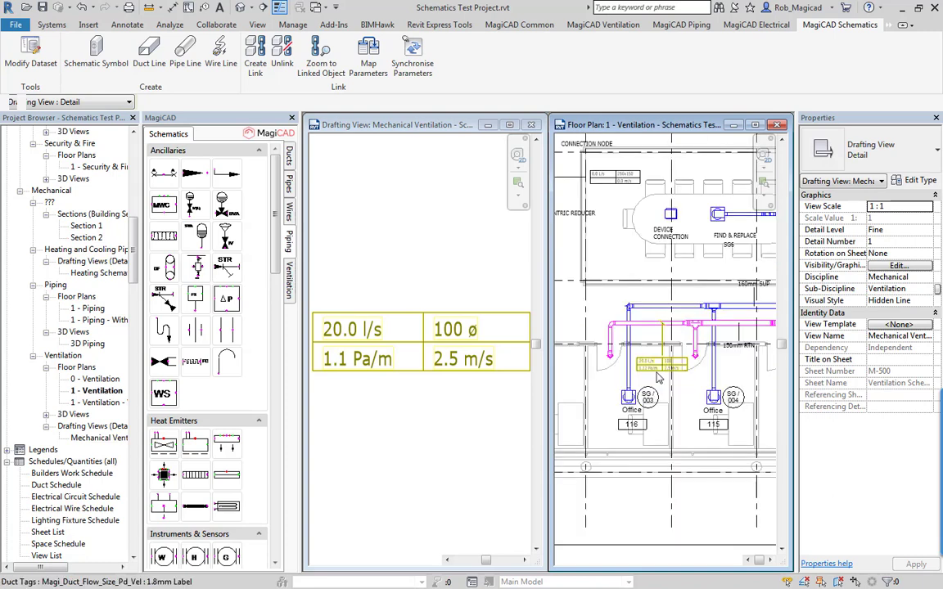
click(485, 416)
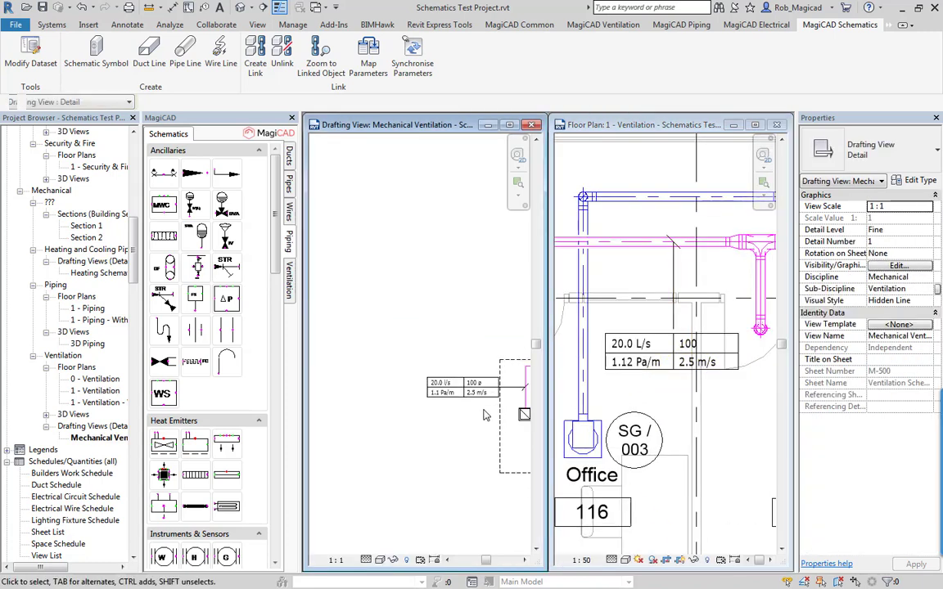
scroll(483, 415, up, 3)
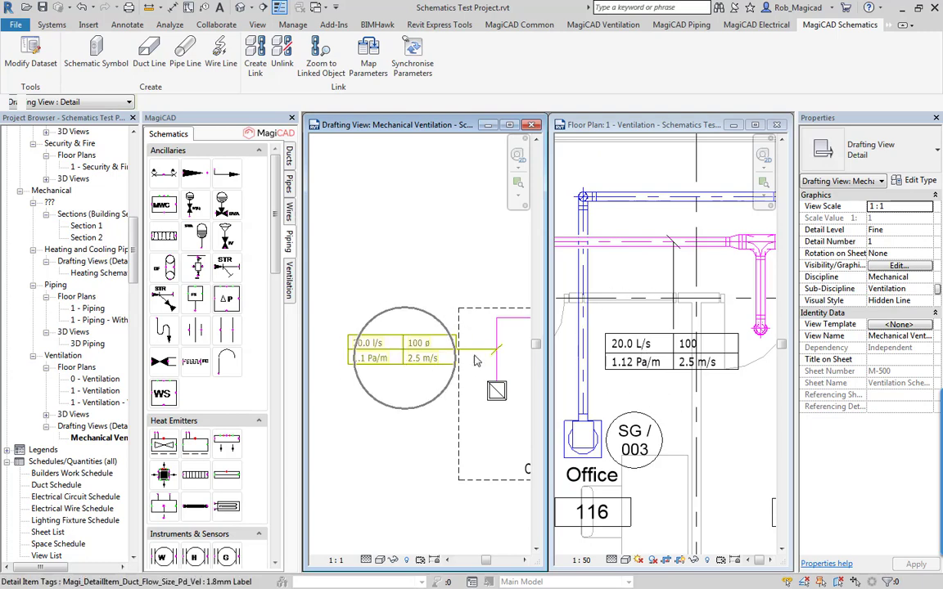
scroll(424, 409, down, 4)
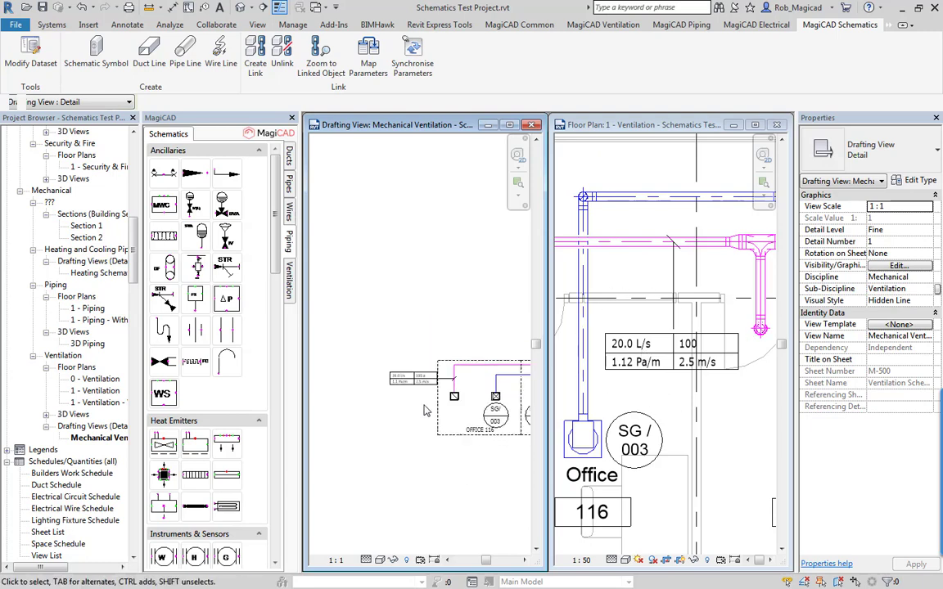
scroll(425, 409, up, 4)
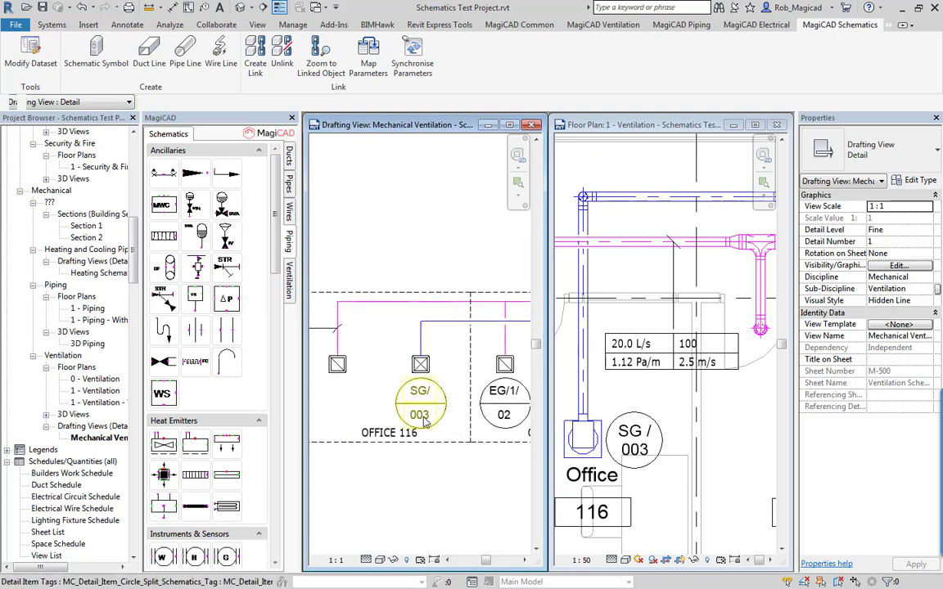
middle_drag(415, 419, 280, 384)
middle_drag(464, 442, 391, 392)
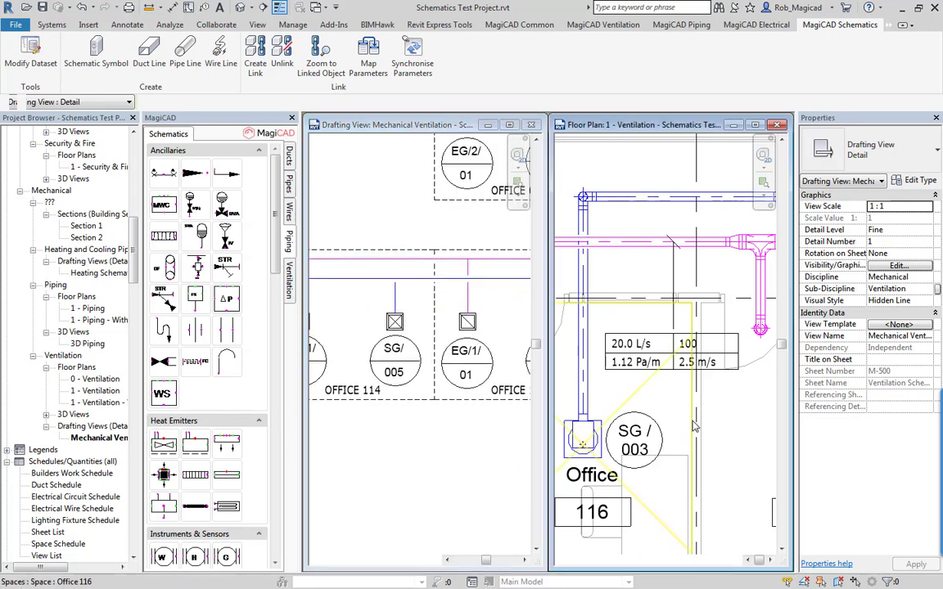
scroll(693, 425, down, 5)
middle_drag(693, 425, 558, 440)
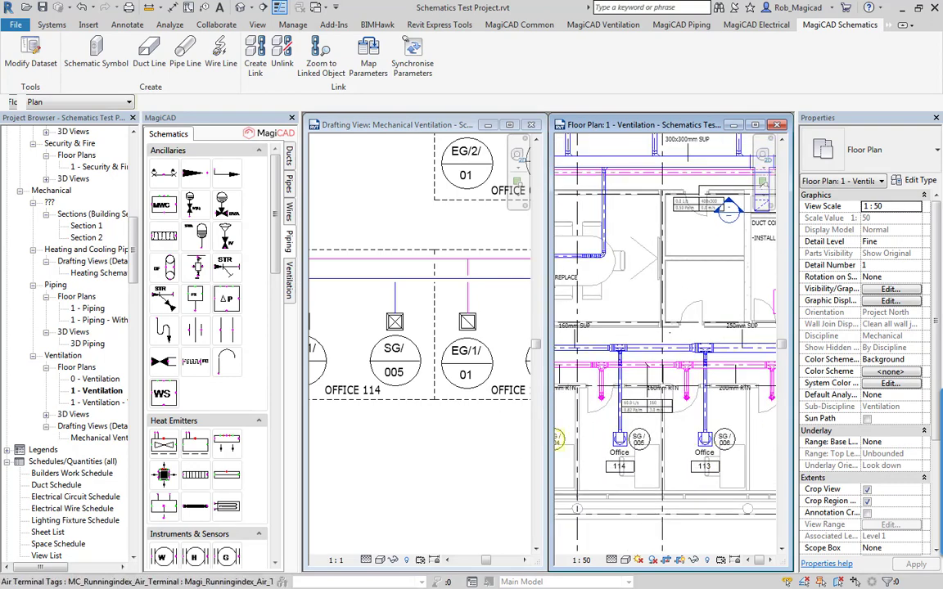